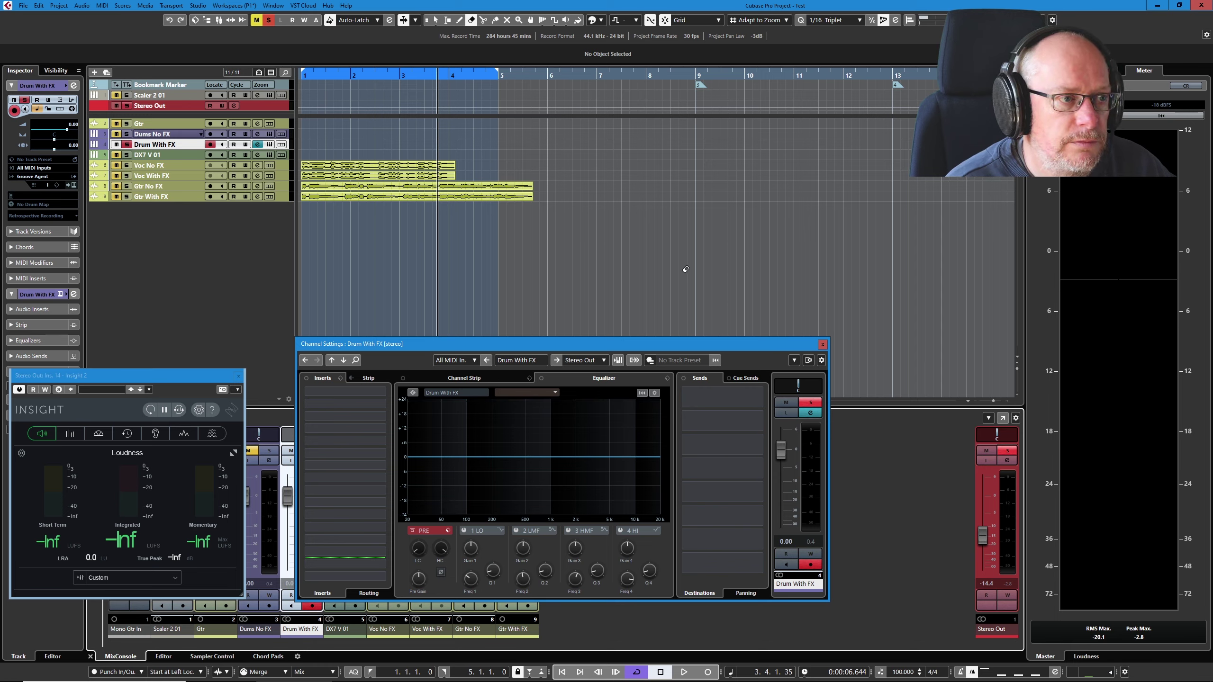
Step: Play the Drum With FX track and the Dums No FX track one after the other to compare their sound
left_click(684, 672)
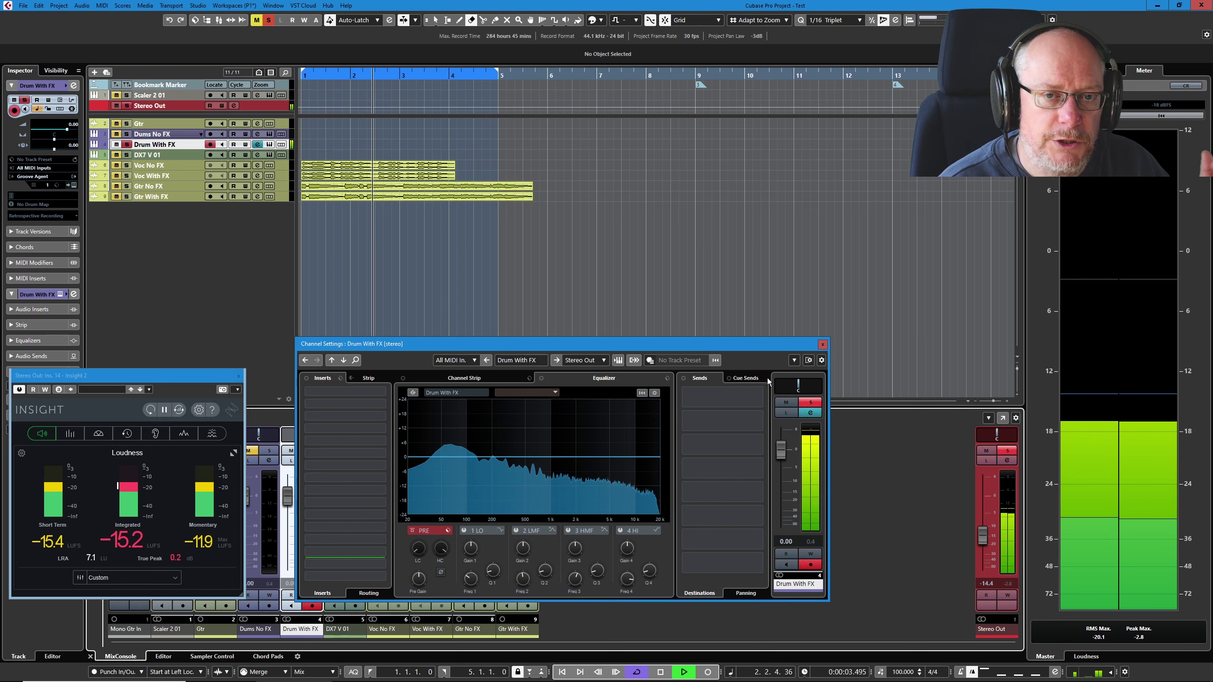
mouse_move(707, 575)
key("space")
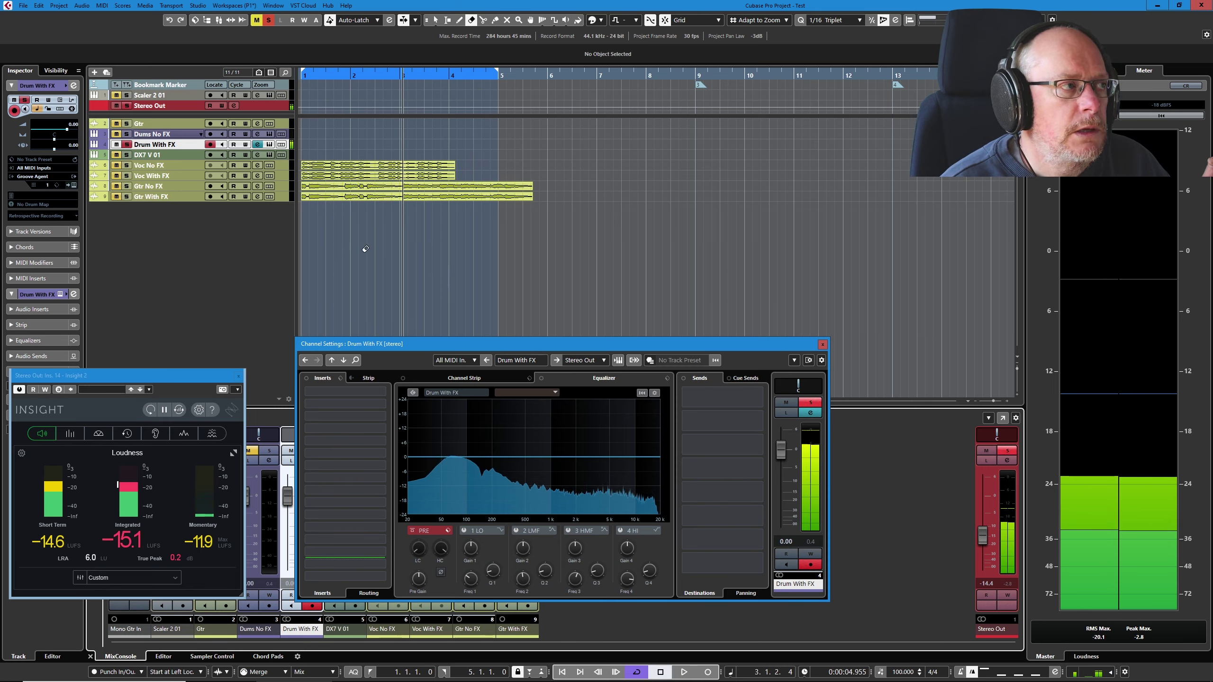
left_click(159, 135)
left_click(683, 672)
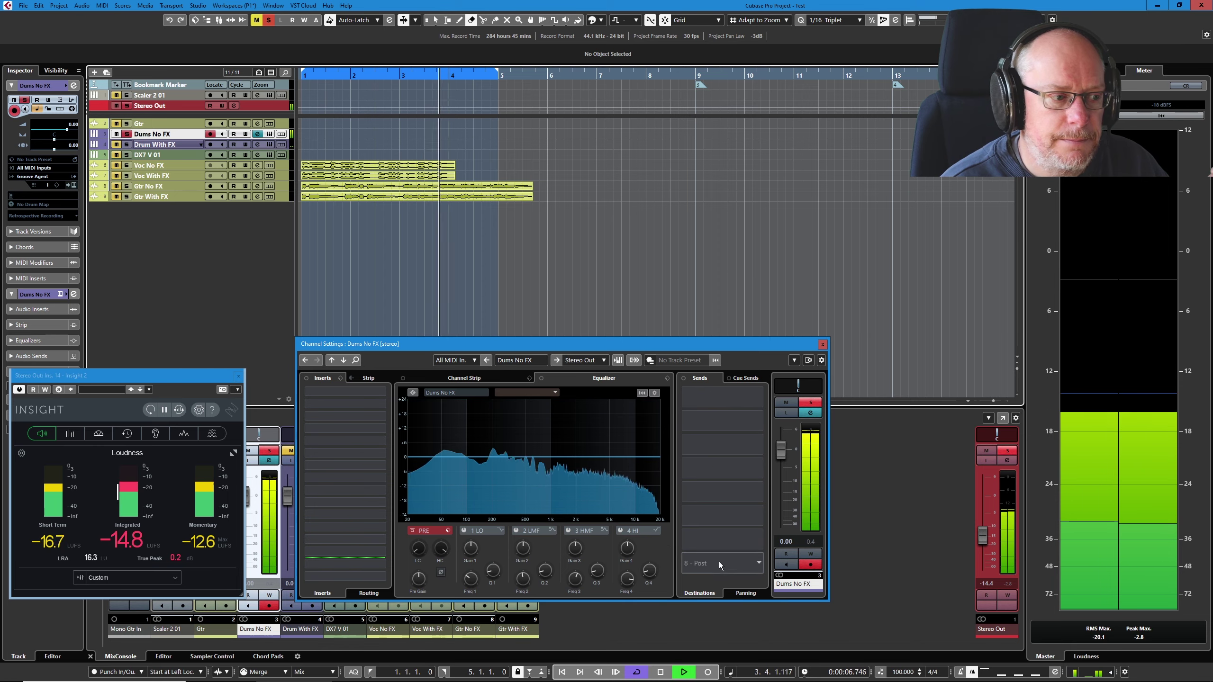
left_click(661, 672)
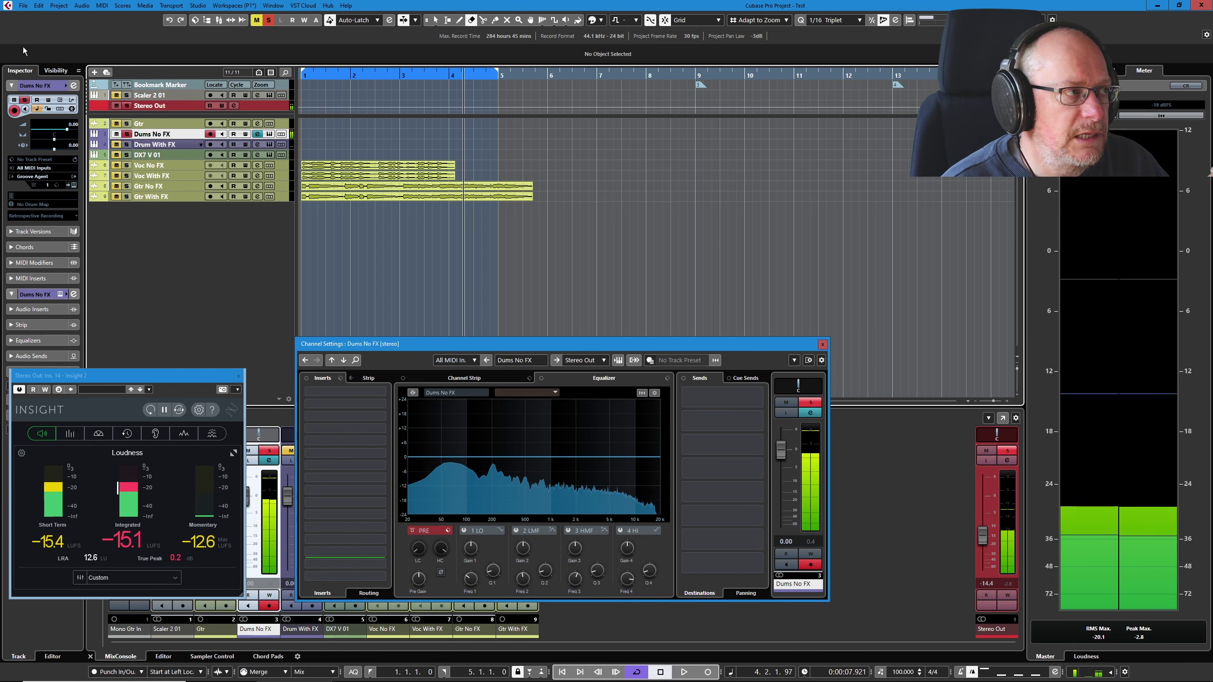
Step: Insert the API-2500 Stereo compressor in the third insert slot of Drum With FX and open its editor above the channel settings
left_click(163, 147)
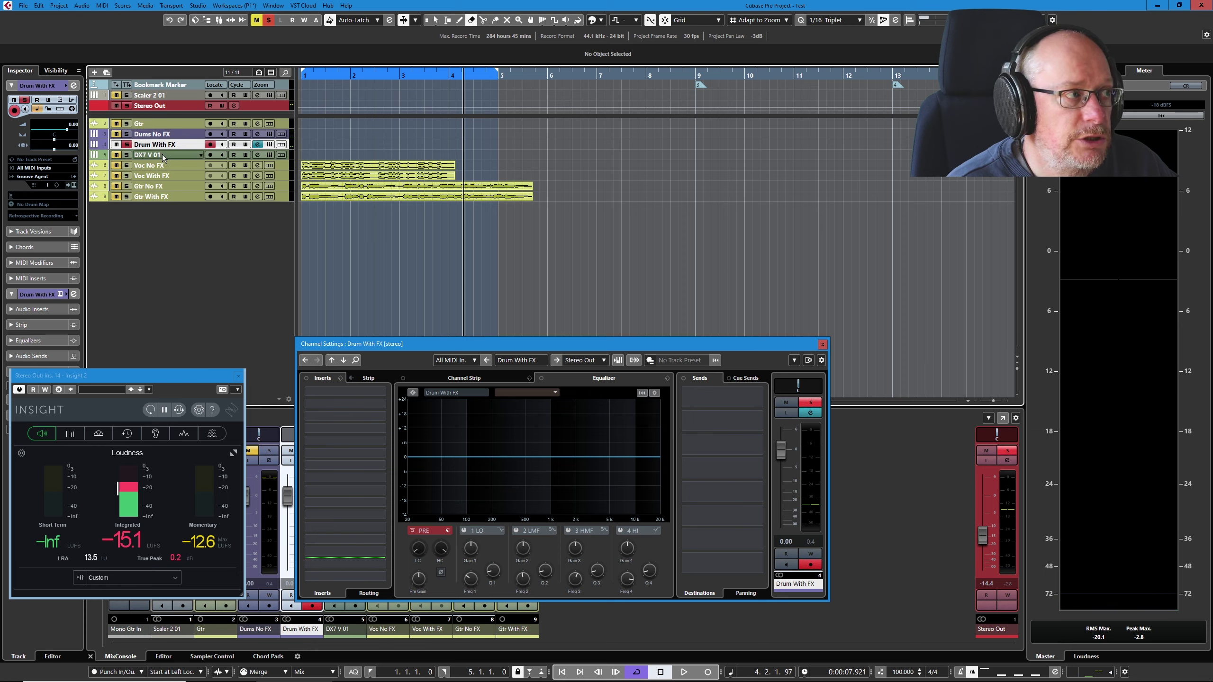
left_click(382, 416)
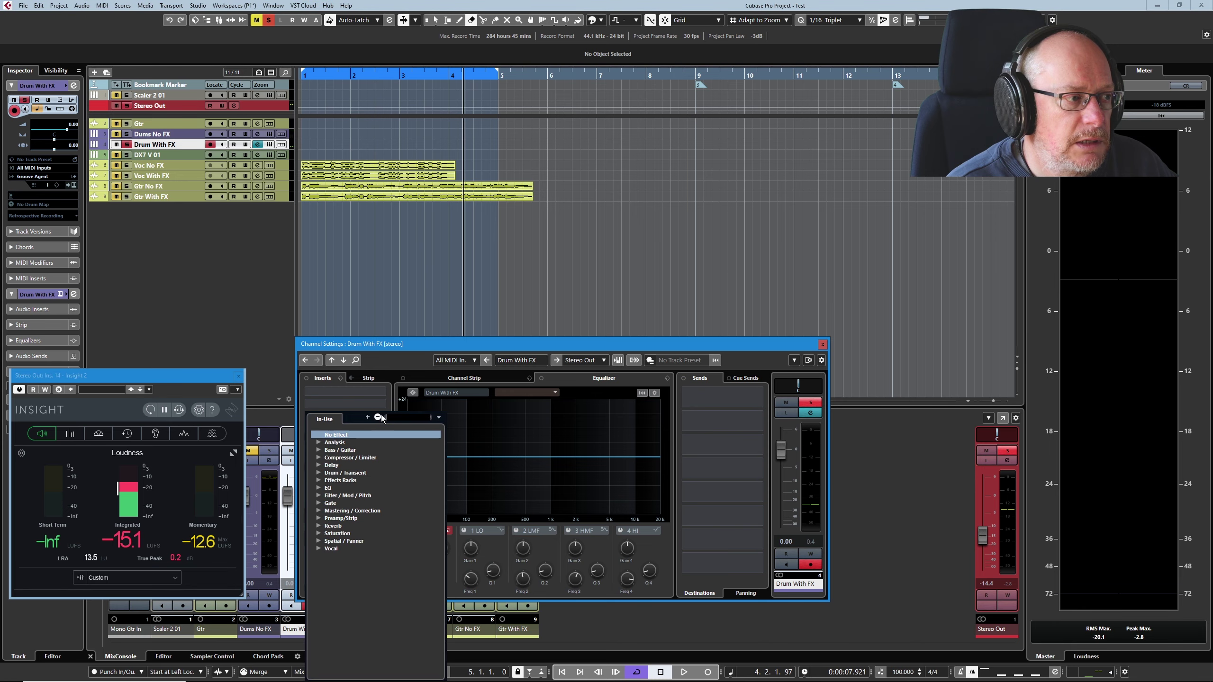
left_click(318, 458)
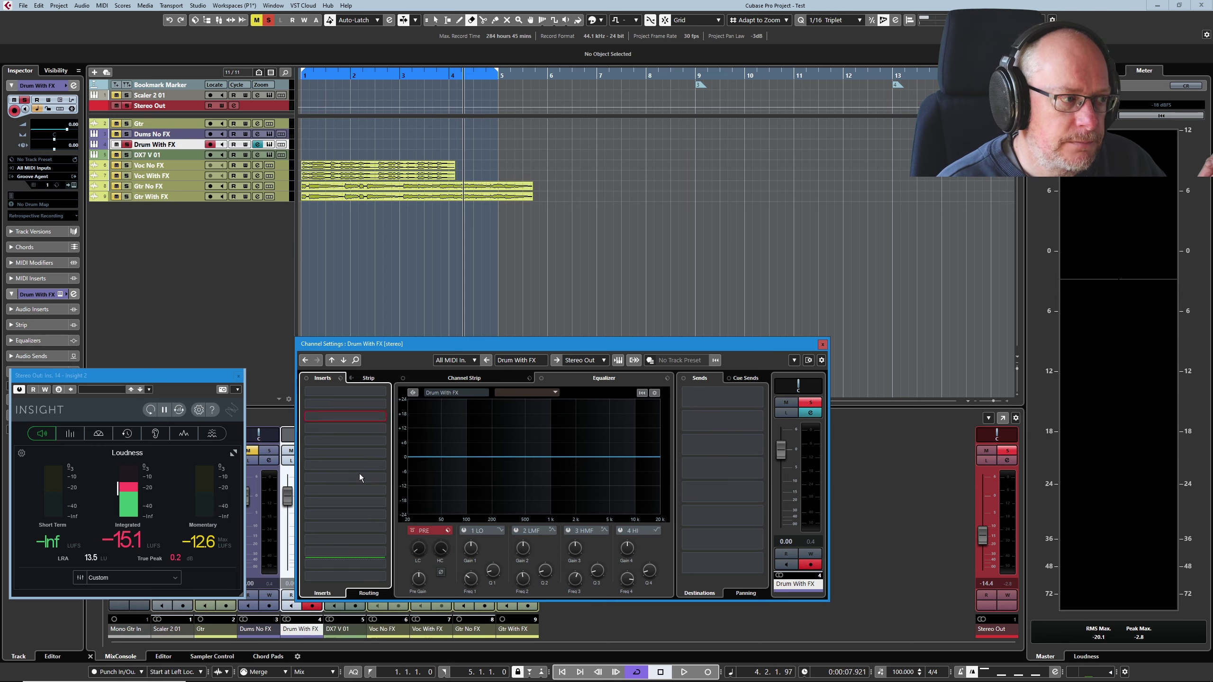
left_click(359, 474)
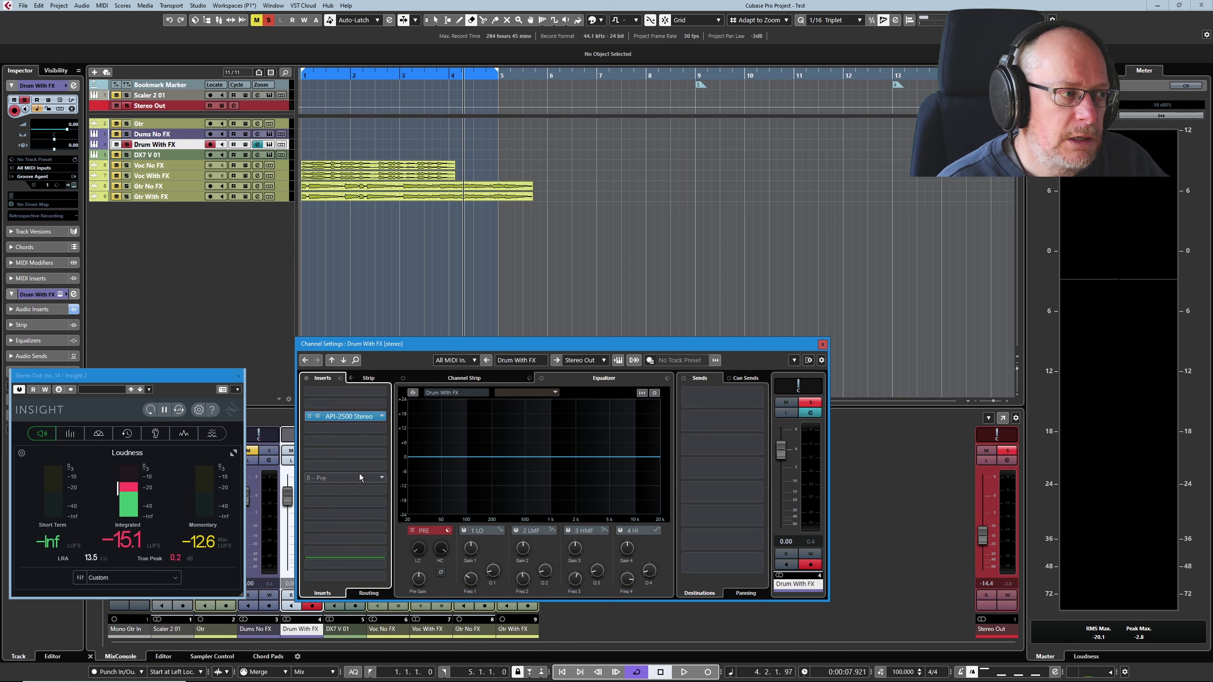
left_click(356, 417)
left_click_drag(440, 39, 496, 46)
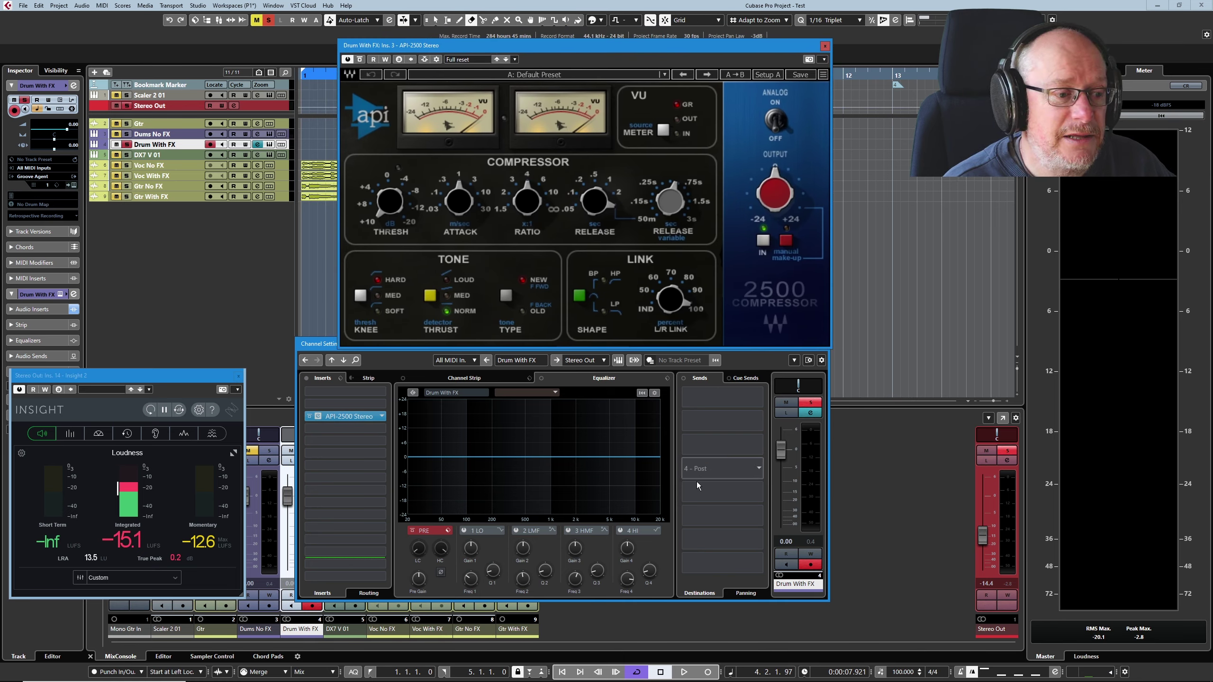
Step: Play the compressed Drum With FX track and switch to Dums No FX and back to compare them
left_click(683, 673)
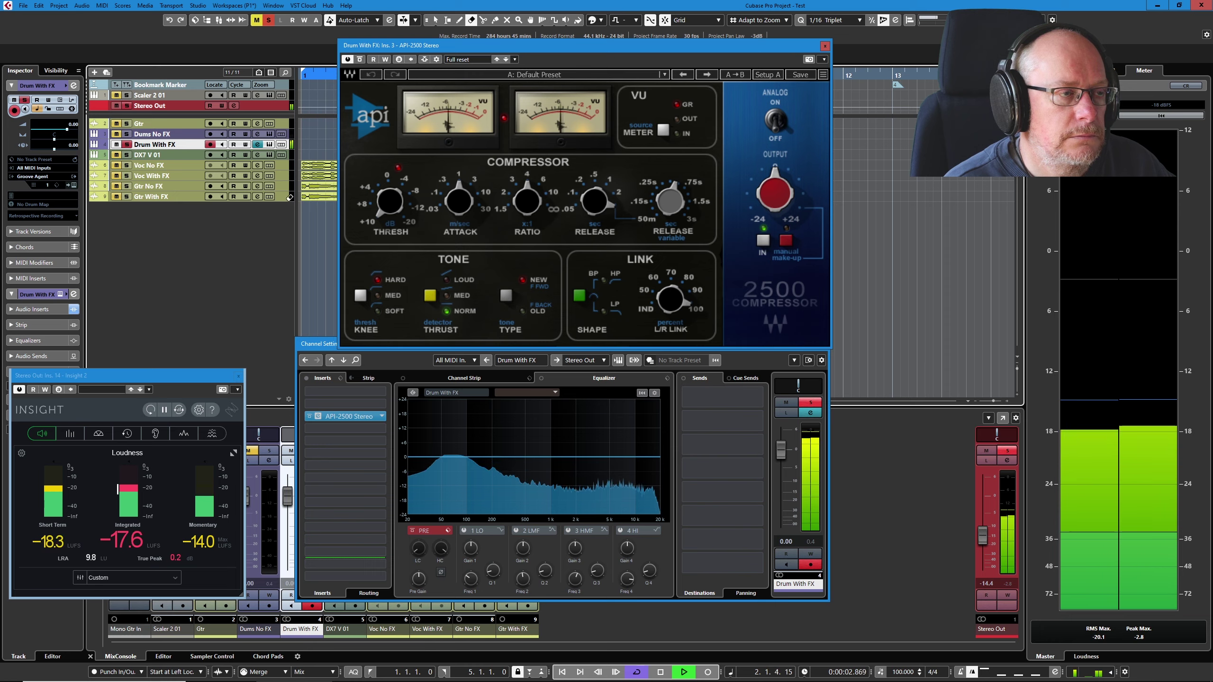
left_click(170, 135)
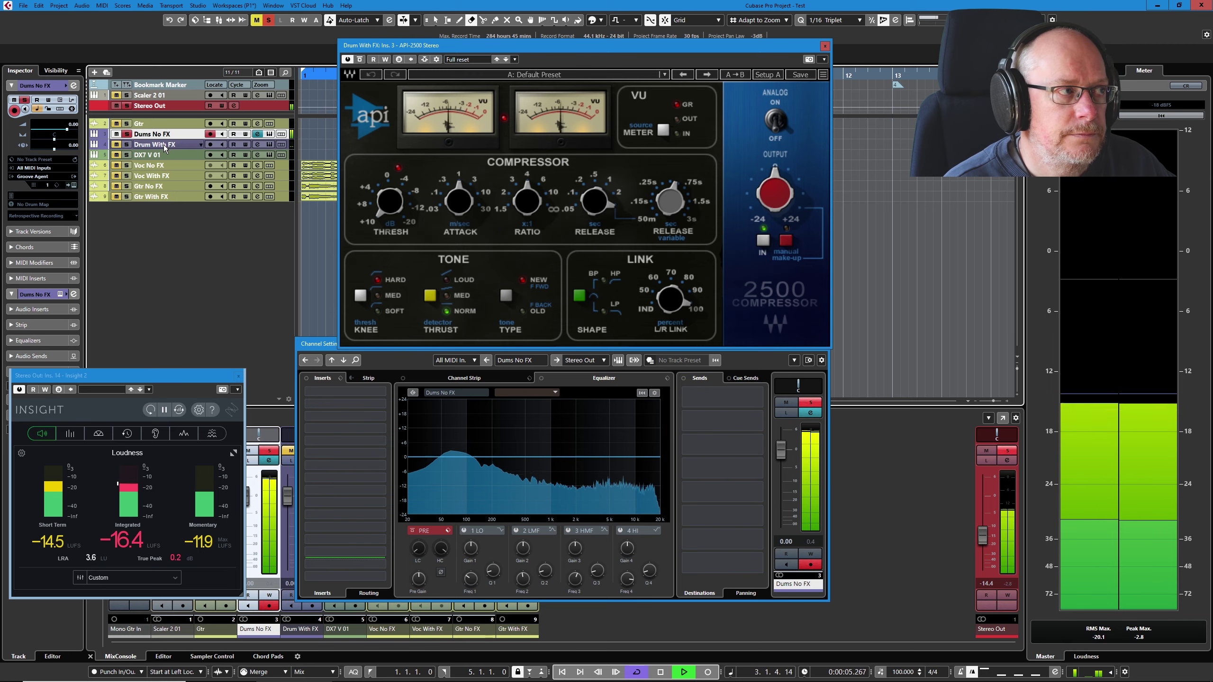
left_click(162, 145)
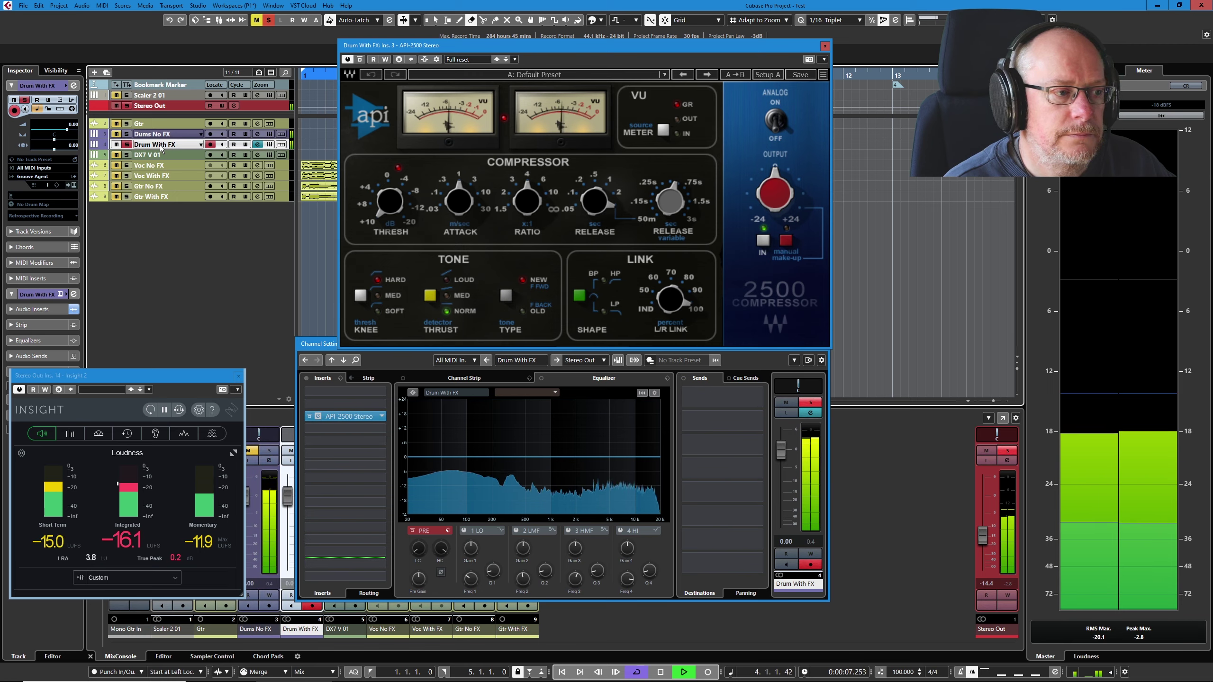
key("space")
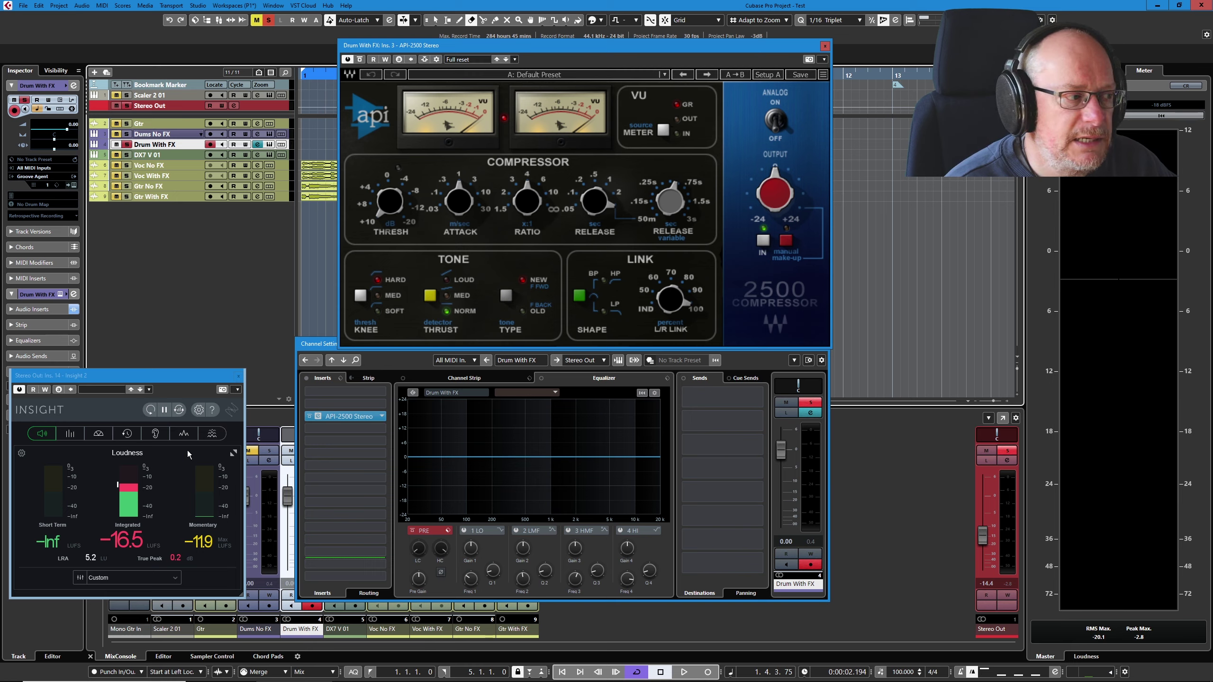
Step: Reset the Insight loudness readings and measure Dums No FX during playback, with the Stereo Out fader pulled fully down
left_click(150, 411)
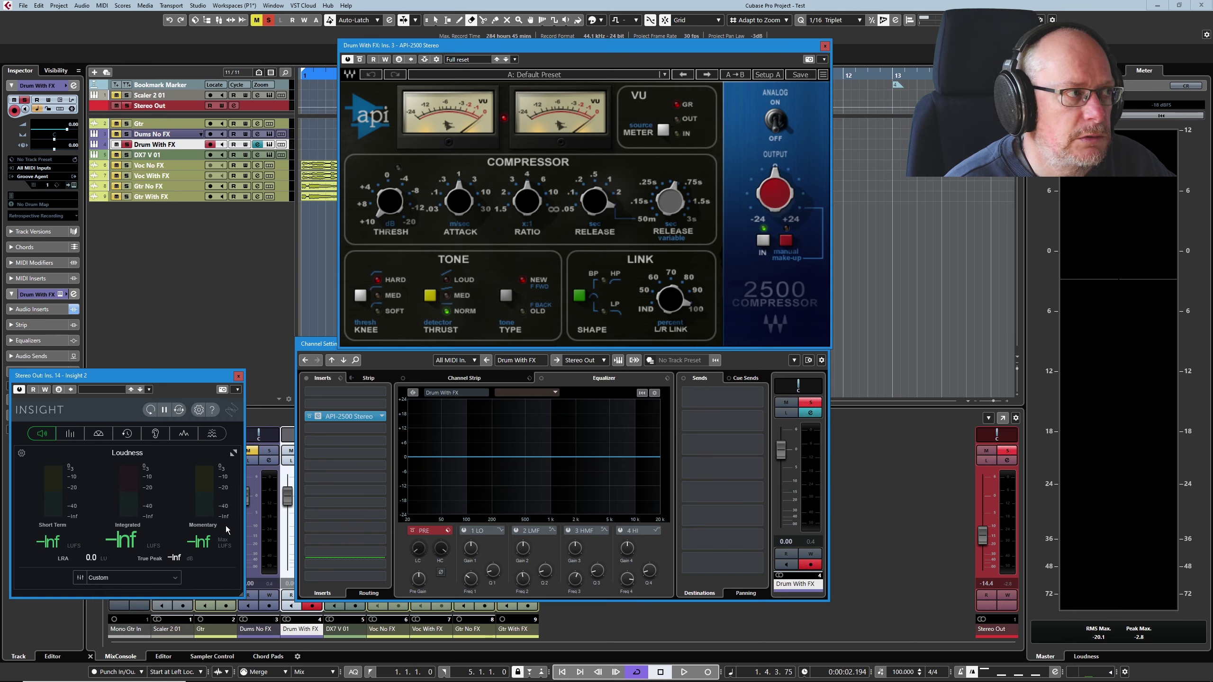
left_click(161, 137)
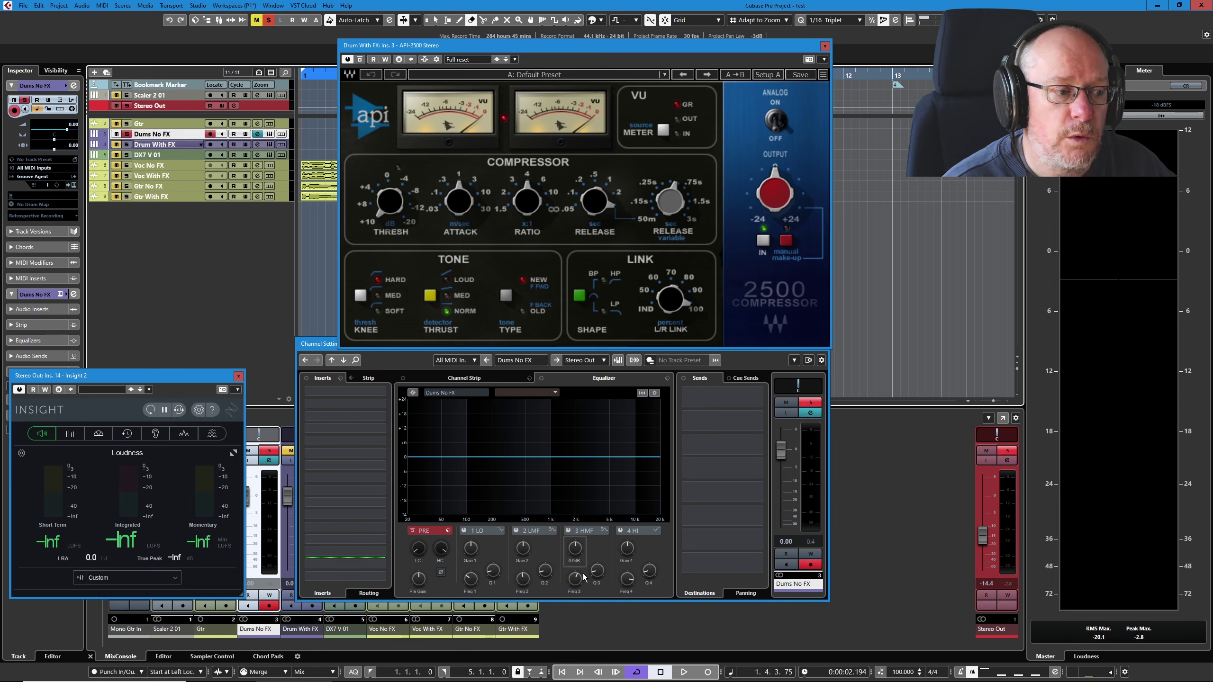
left_click(684, 672)
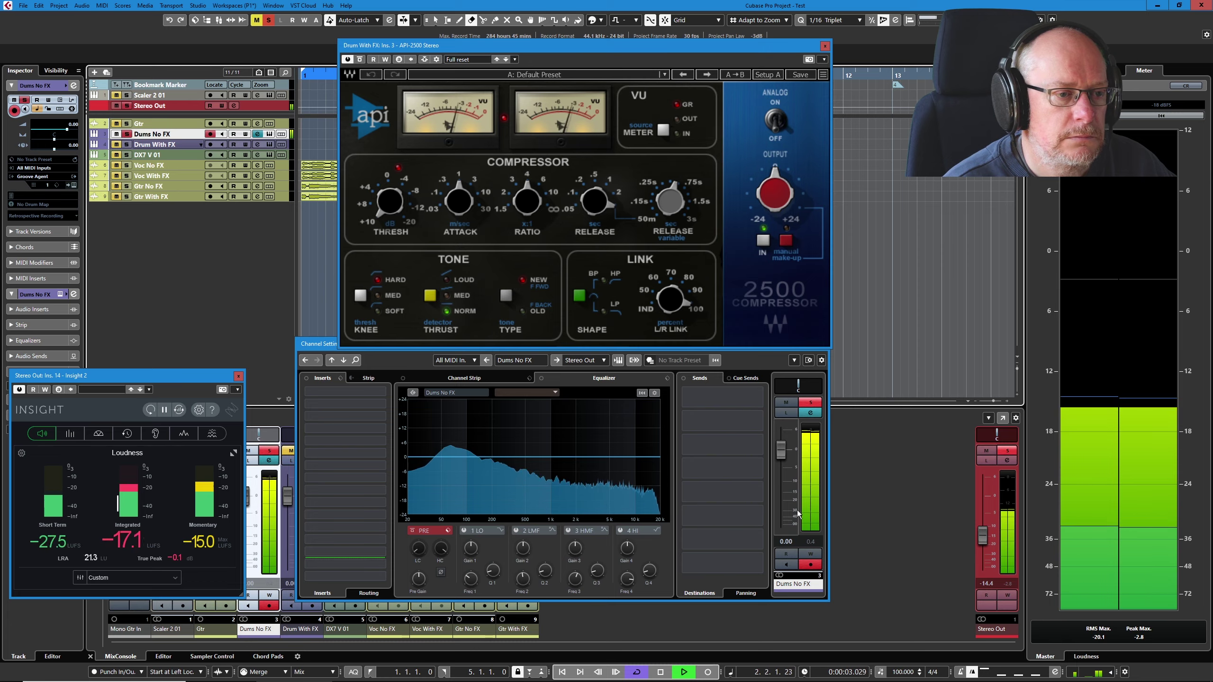
left_click_drag(976, 535, 976, 576)
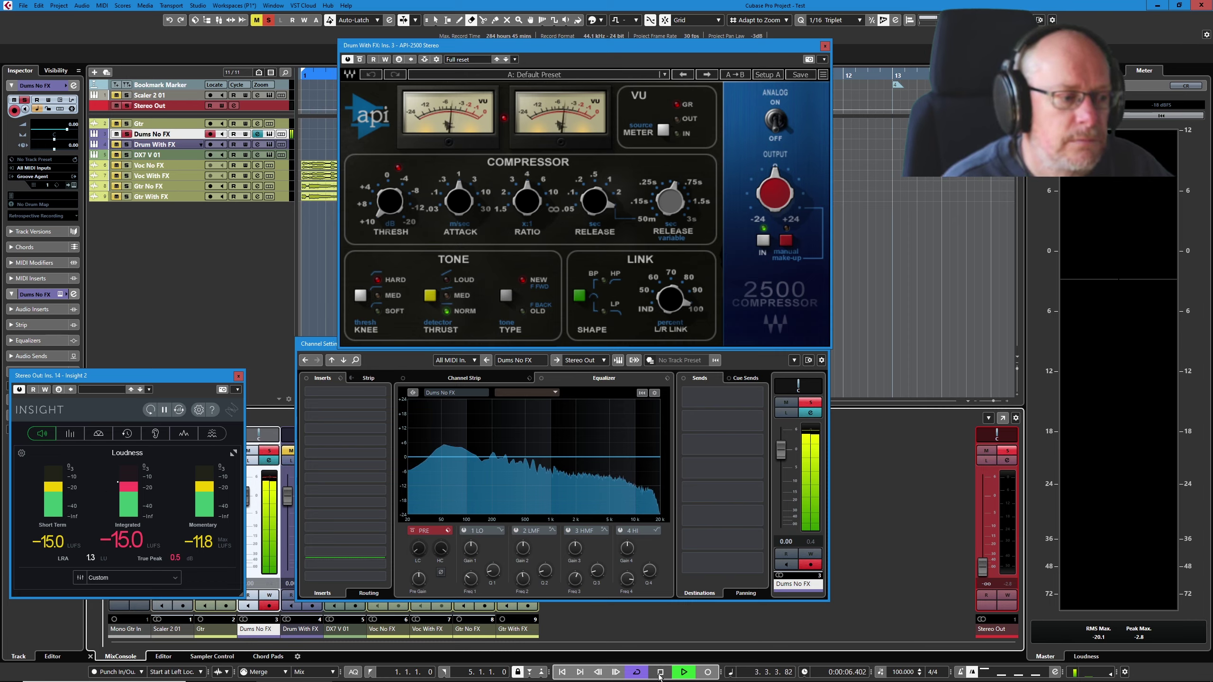
key("space")
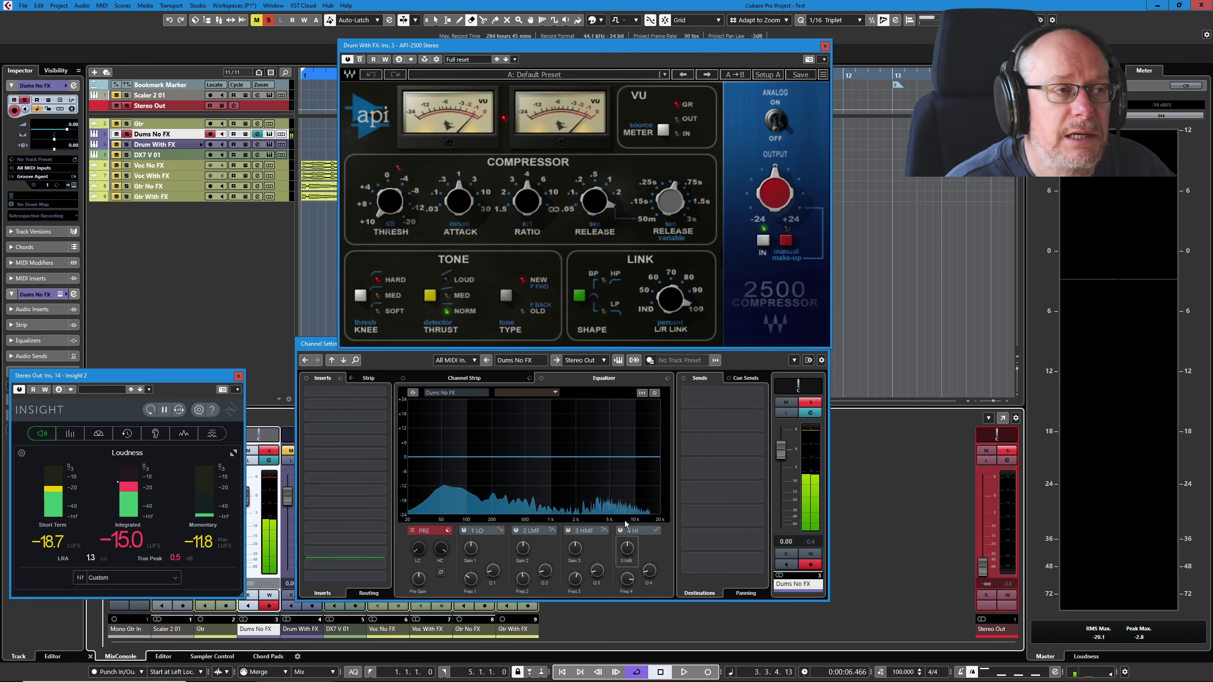
Step: Match Drum With FX to -15.0 LUFS integrated by raising the API-2500 output with manual make-up, and audition it briefly through Stereo Out
left_click(161, 145)
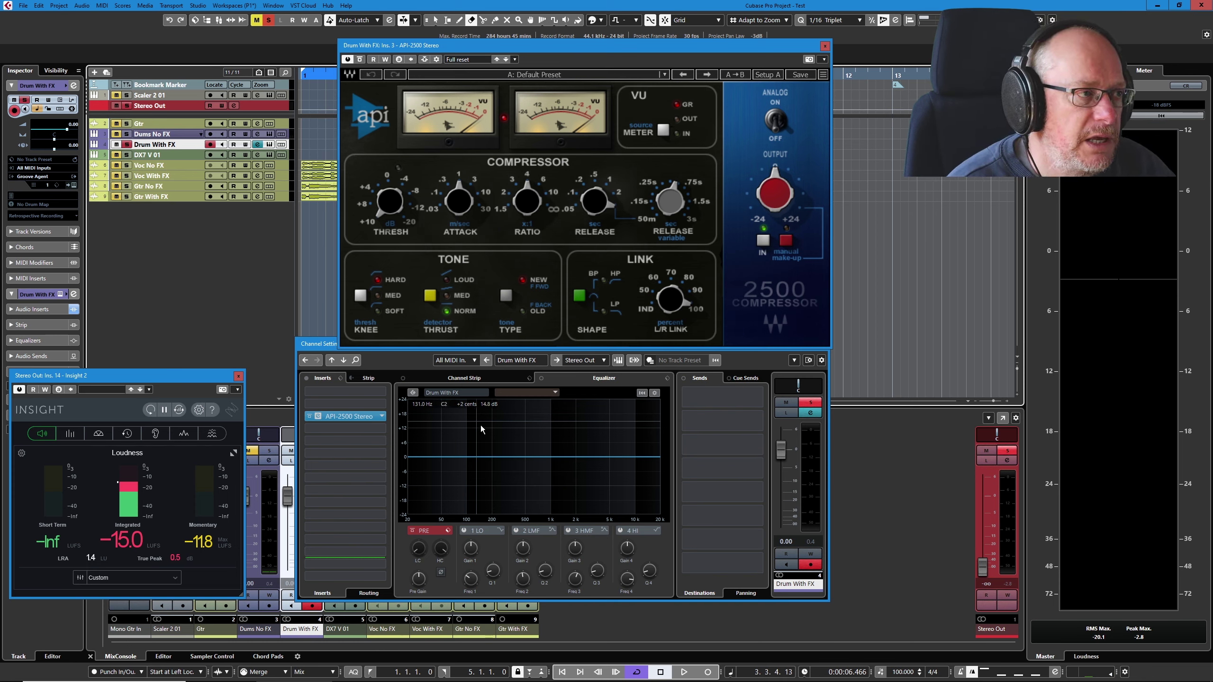
left_click(149, 410)
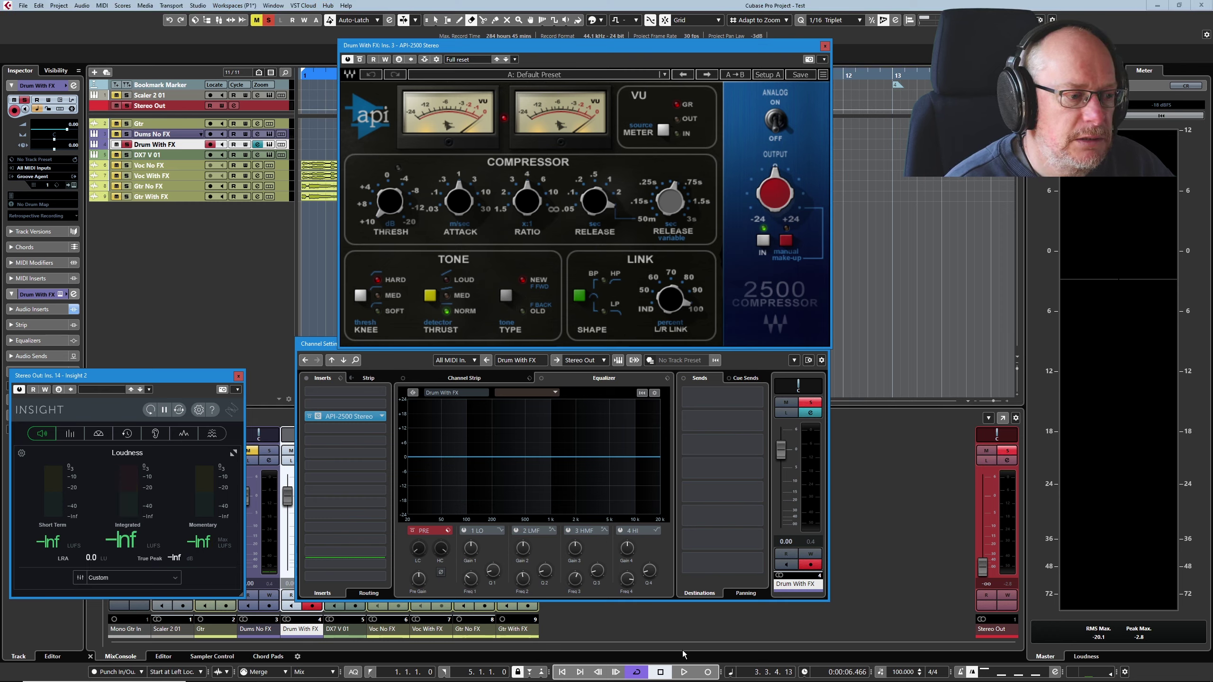
left_click(684, 672)
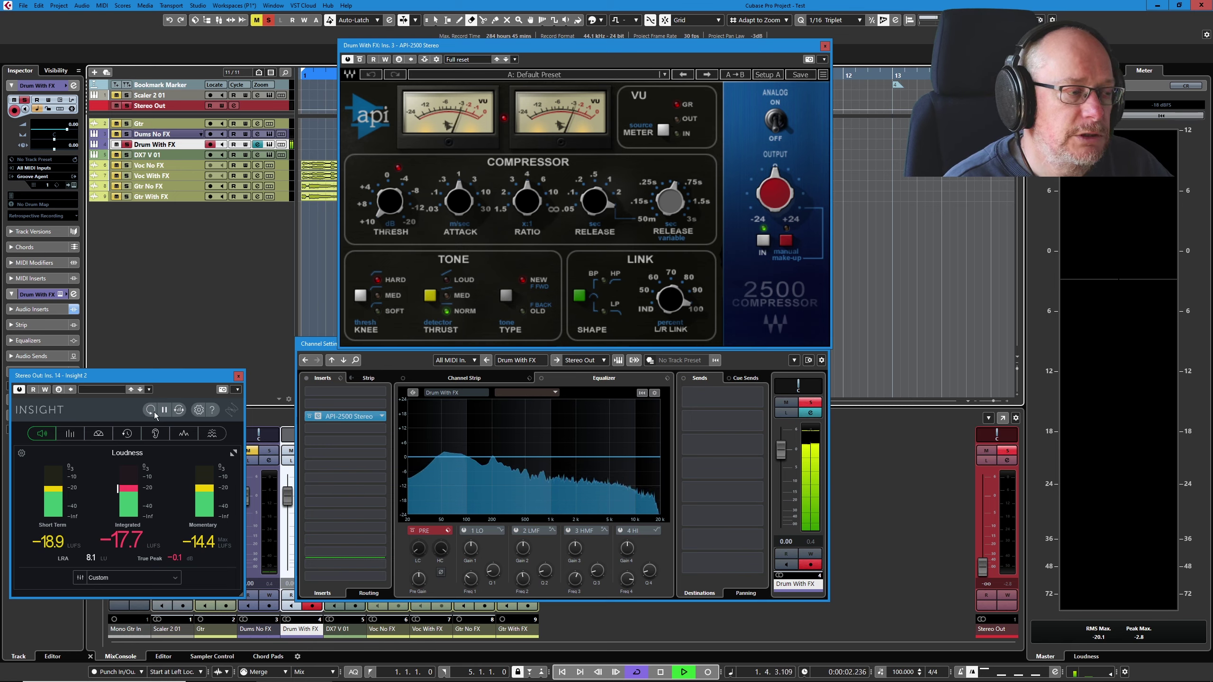
left_click(787, 241)
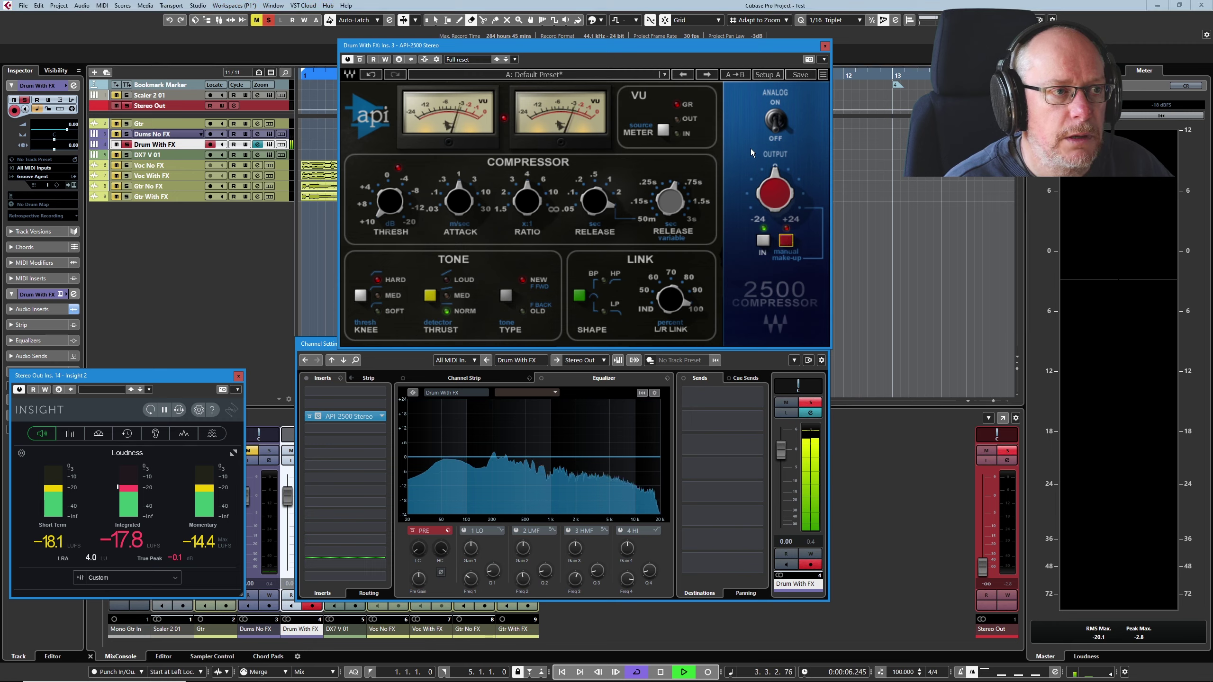
left_click_drag(769, 174, 771, 165)
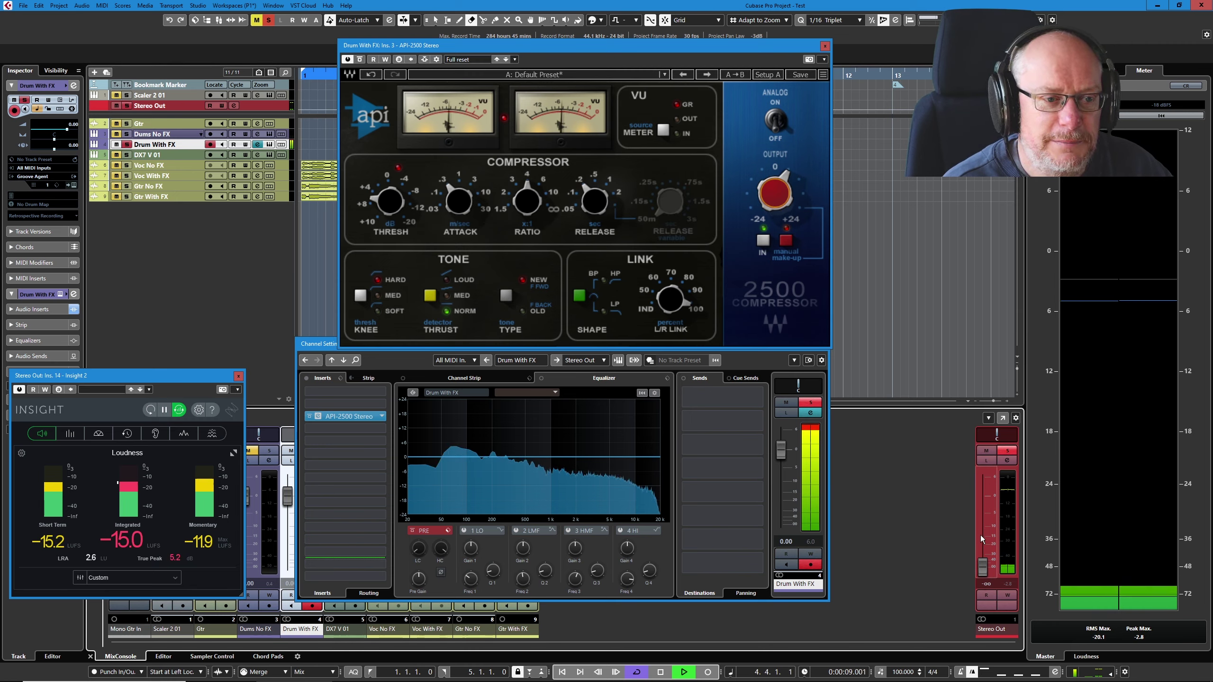
left_click_drag(983, 572, 981, 534)
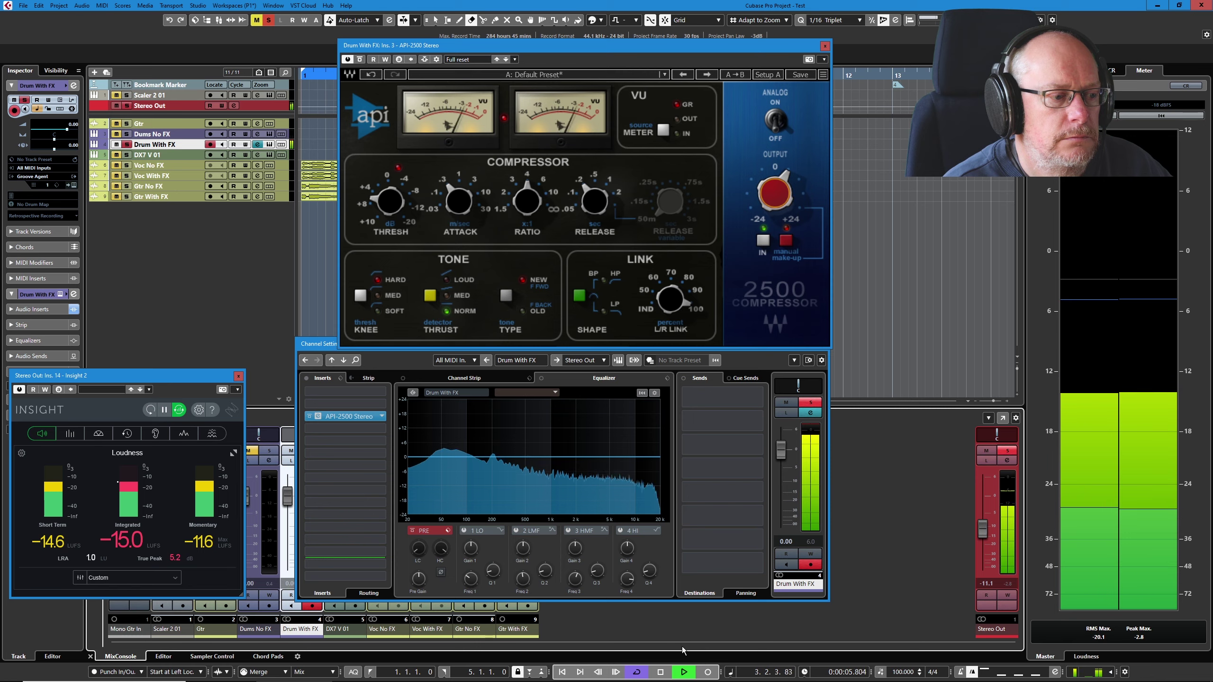
left_click_drag(981, 532, 971, 582)
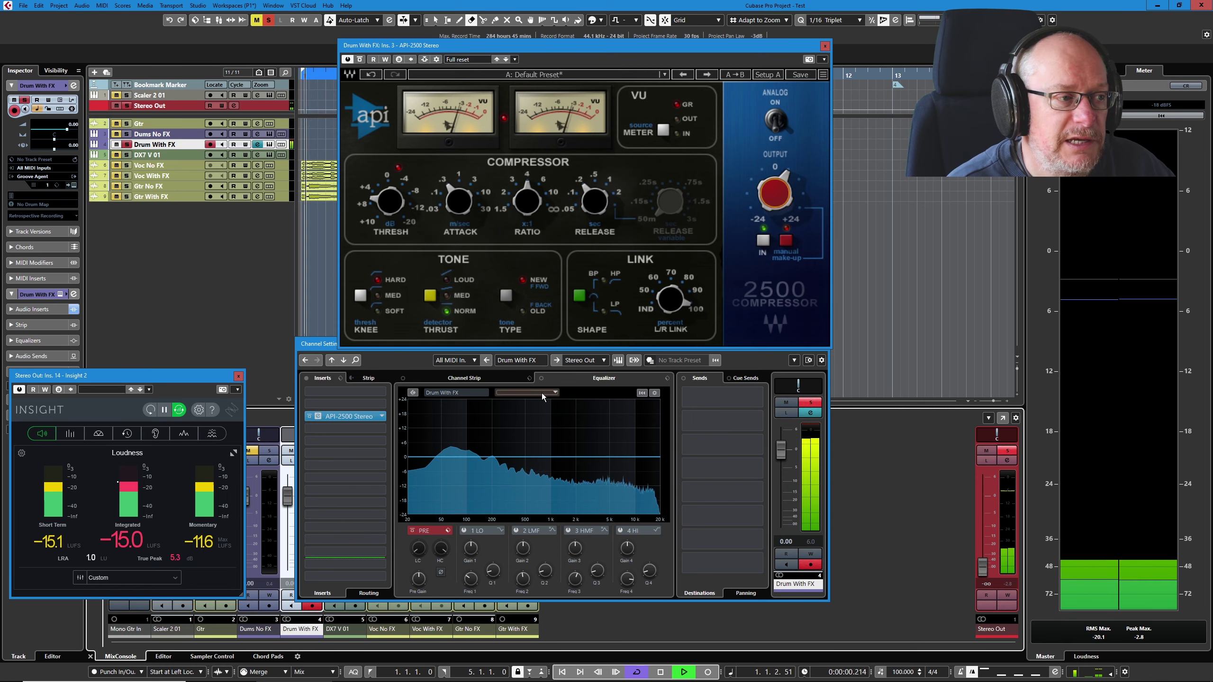
Step: Review the equalizer display settings and set Dums No FX as the comparison channel in Drum With FX's equalizer
left_click(655, 392)
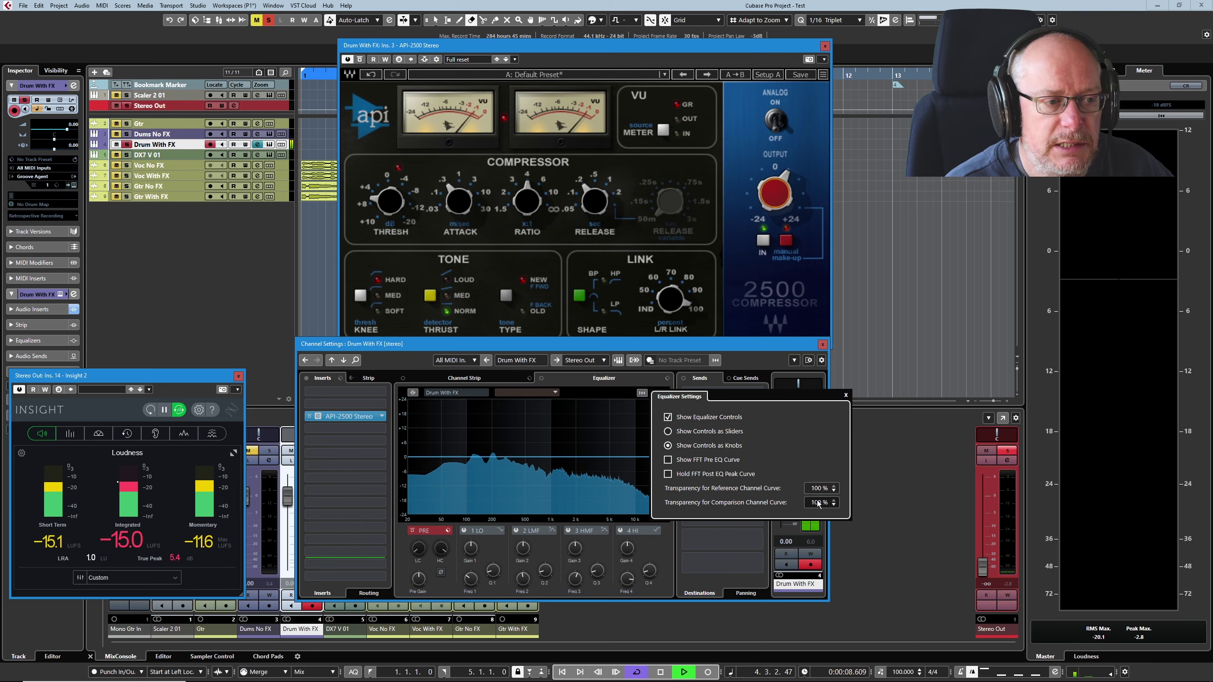
left_click(845, 396)
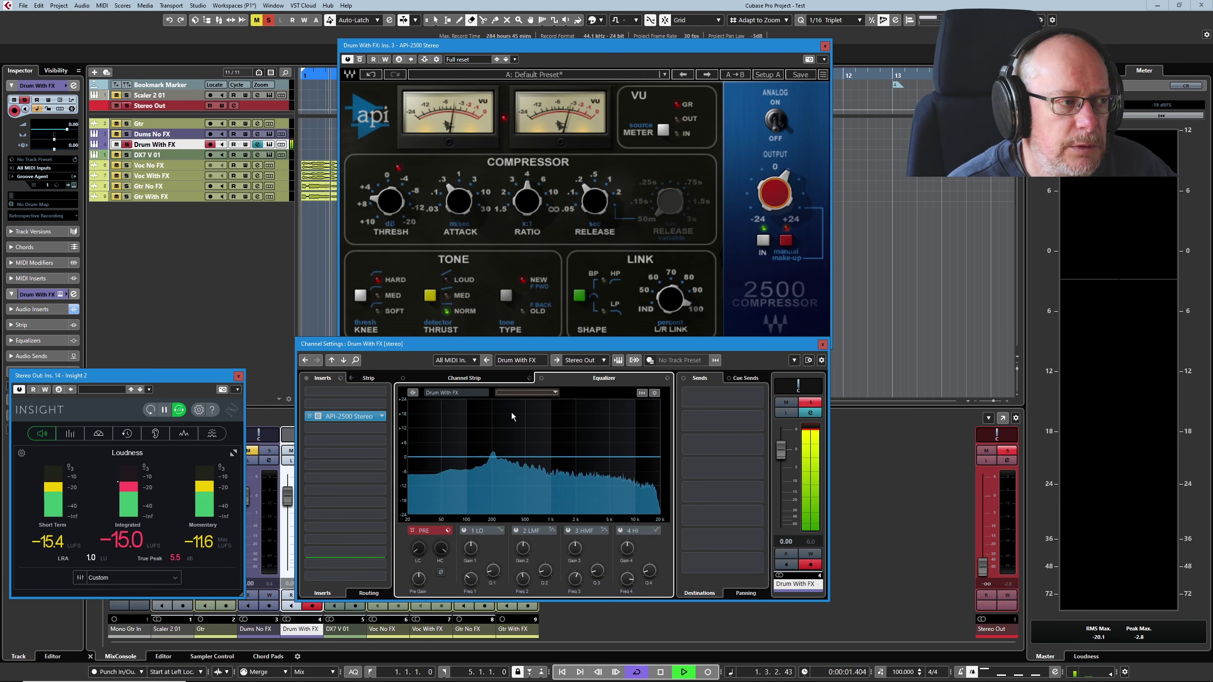
left_click(554, 393)
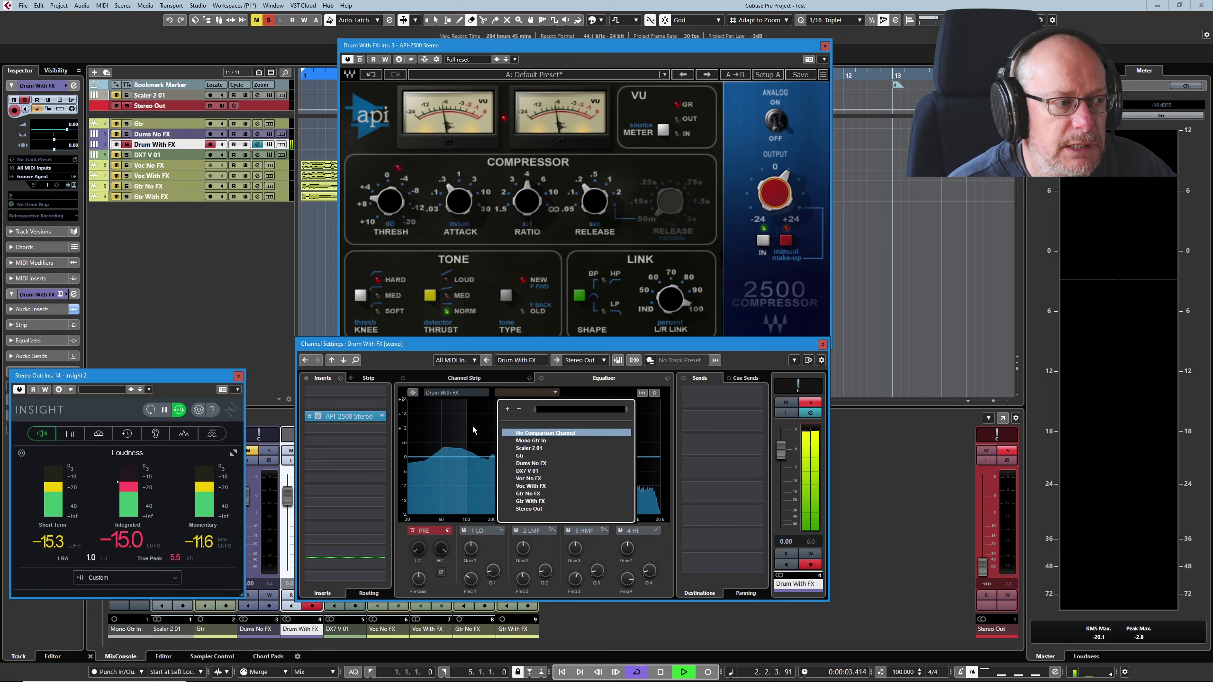
left_click(531, 464)
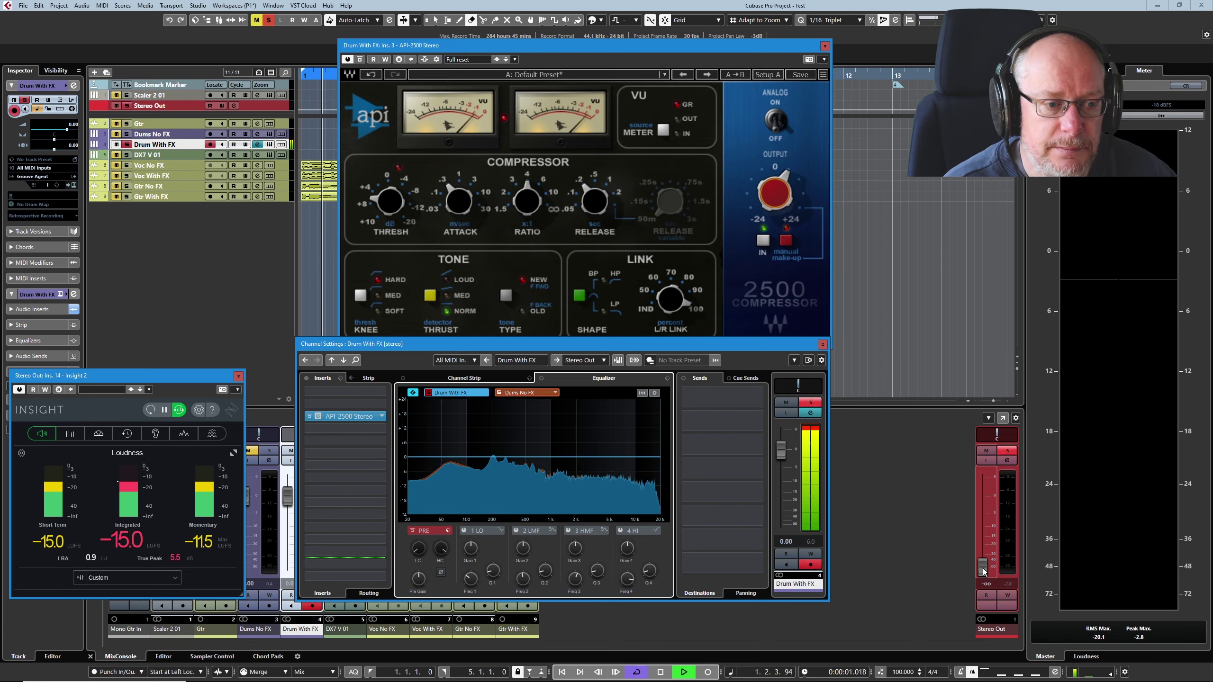
Step: Compare the level-matched Drum With FX and Dums No FX by switching between their EQ curves, with Stereo Out finally raised to -9.44 dB
left_click_drag(983, 572, 984, 539)
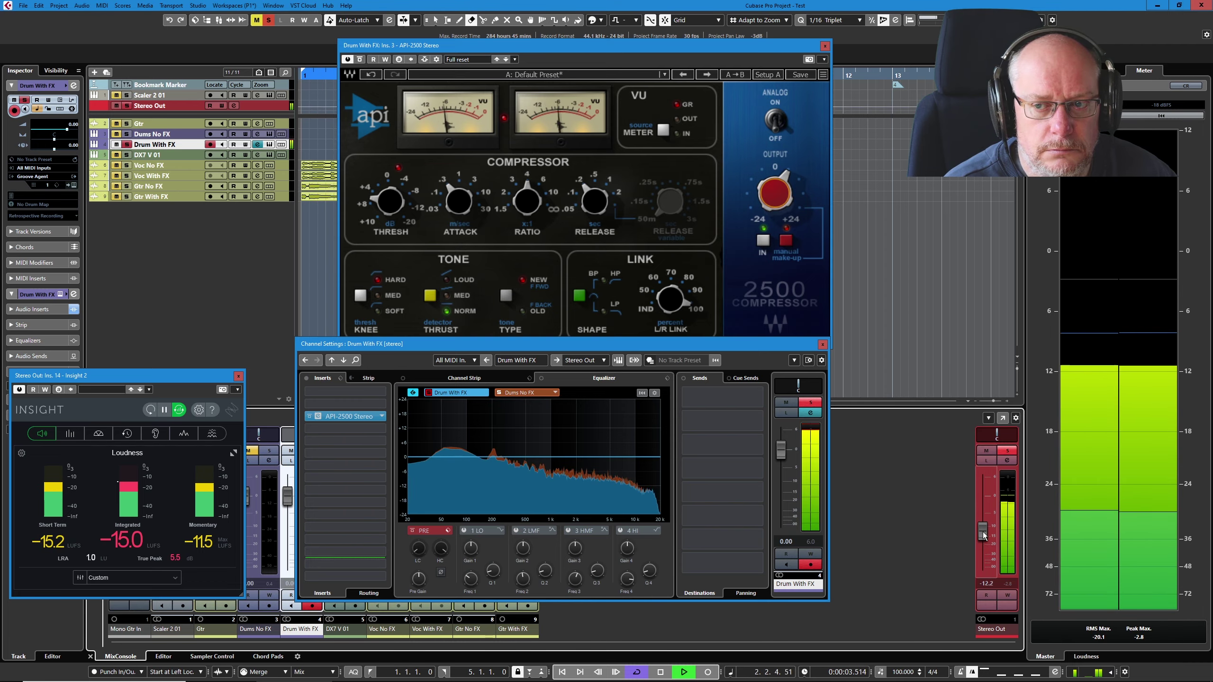
left_click(521, 393)
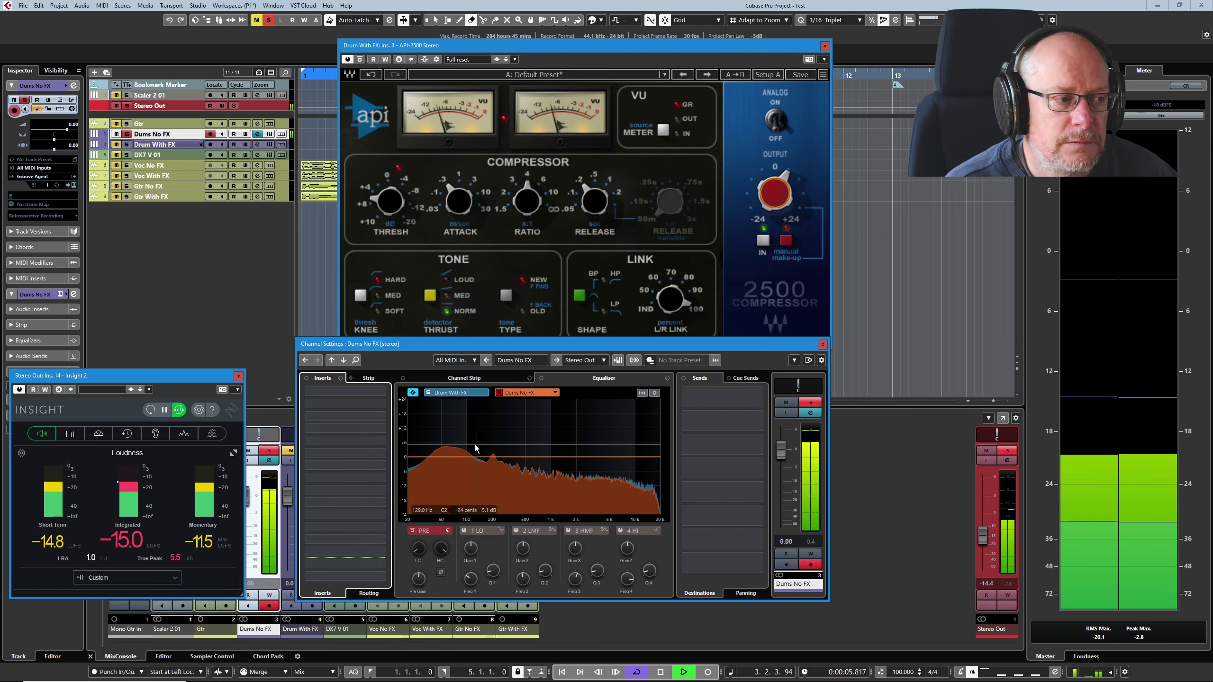
left_click_drag(980, 539, 982, 569)
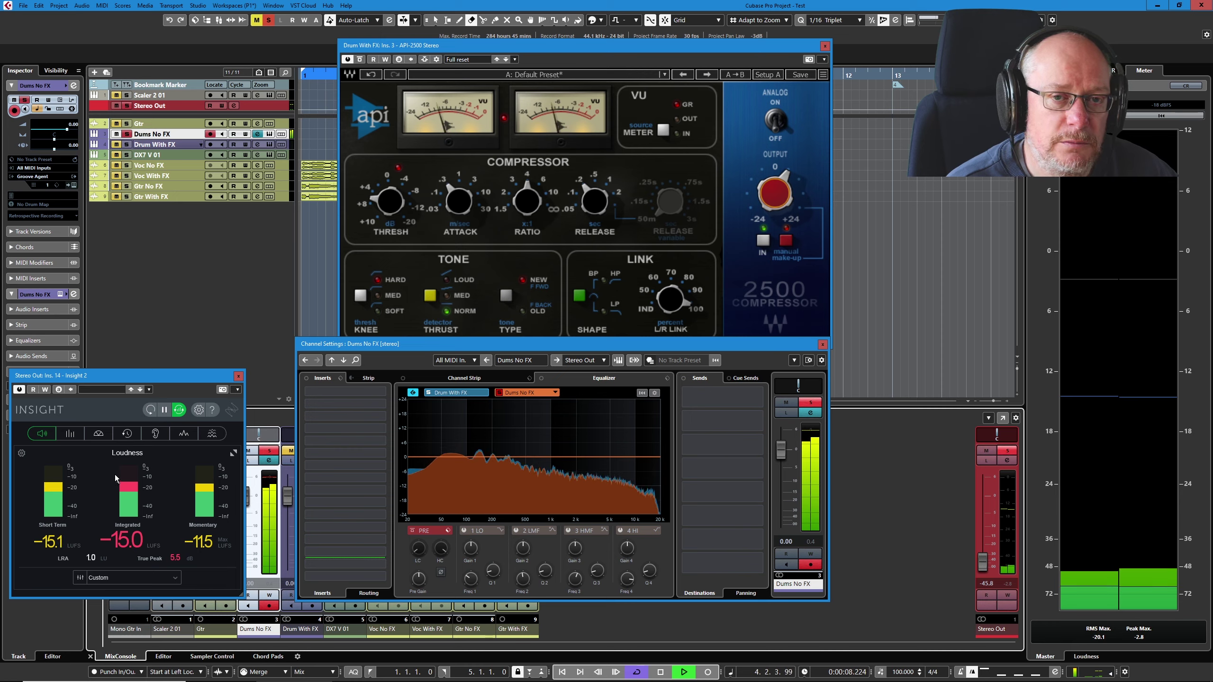
left_click(454, 393)
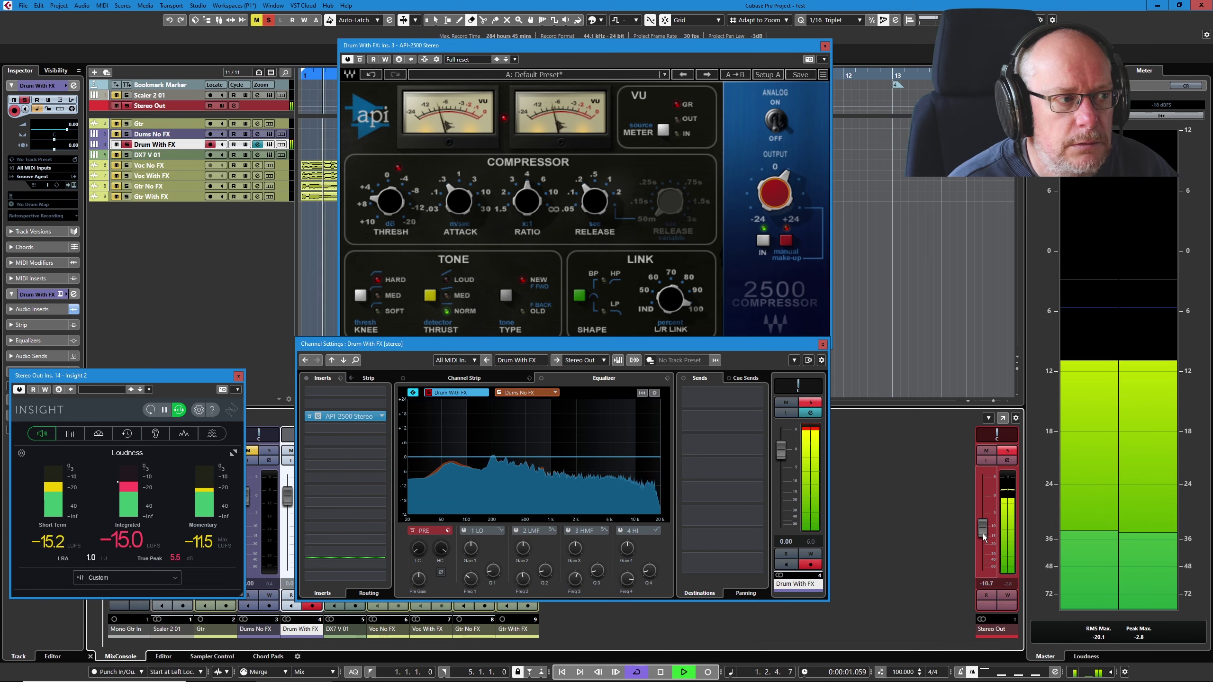
left_click_drag(983, 534, 973, 527)
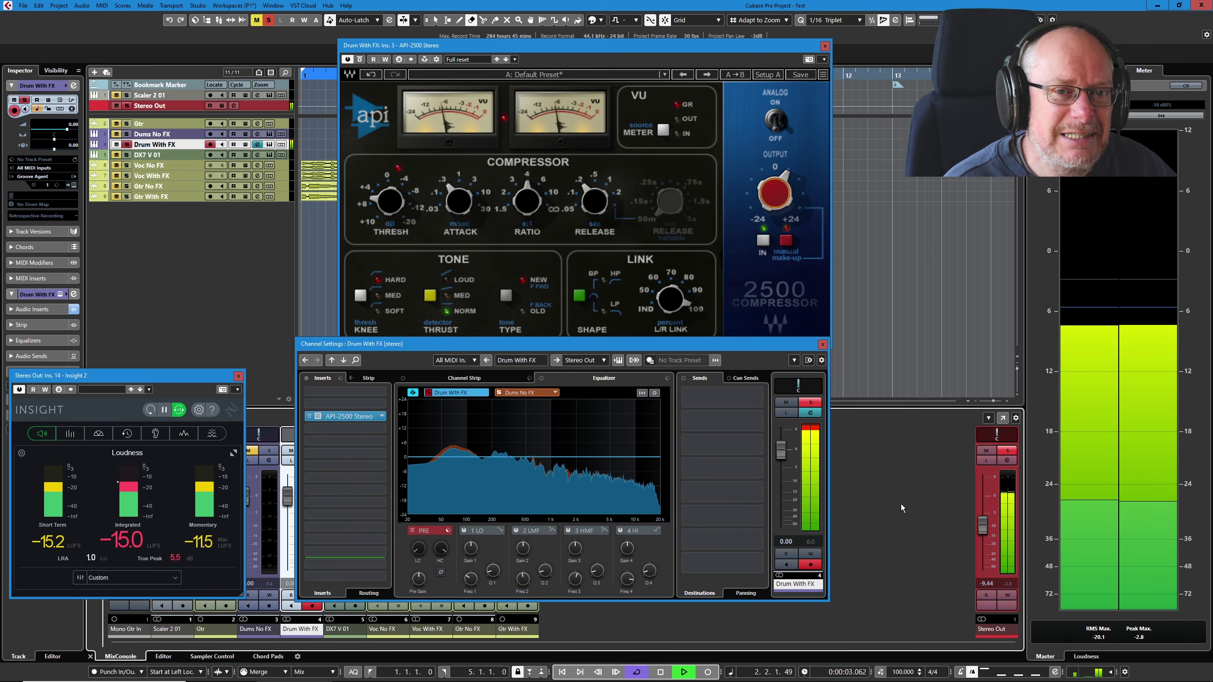
left_click(528, 393)
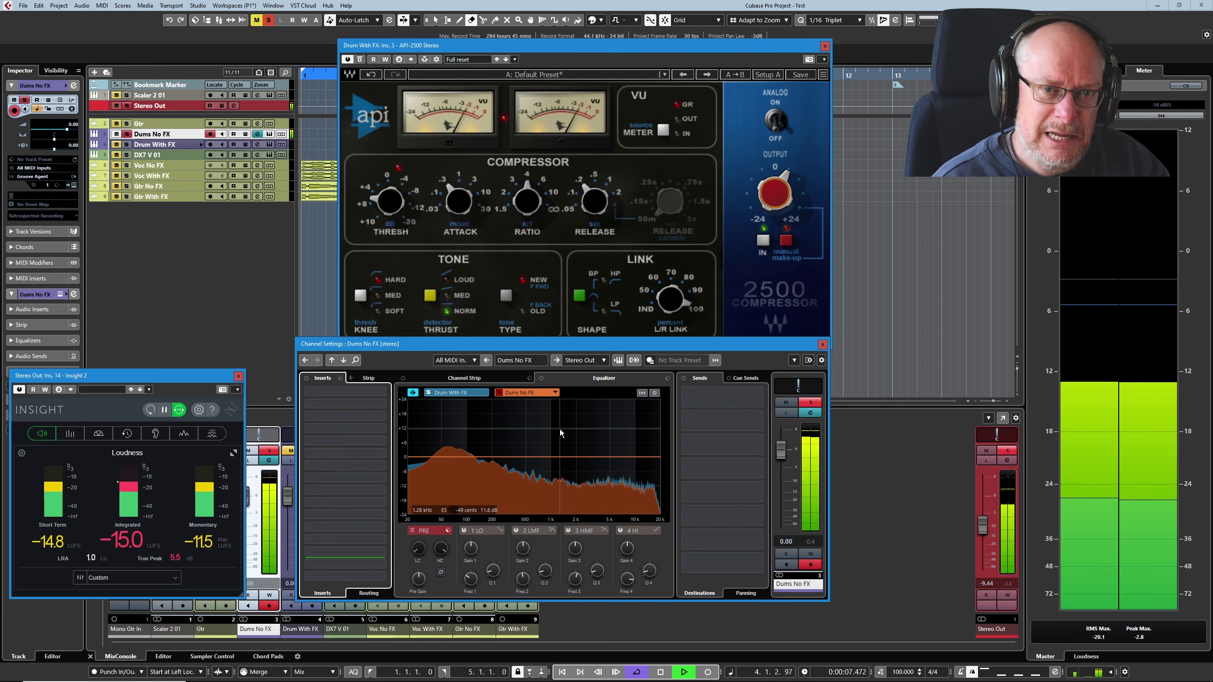
Step: Play Drum With FX against the Dums No FX comparison curve, and pull the Stereo Out fader fully down
left_click(460, 394)
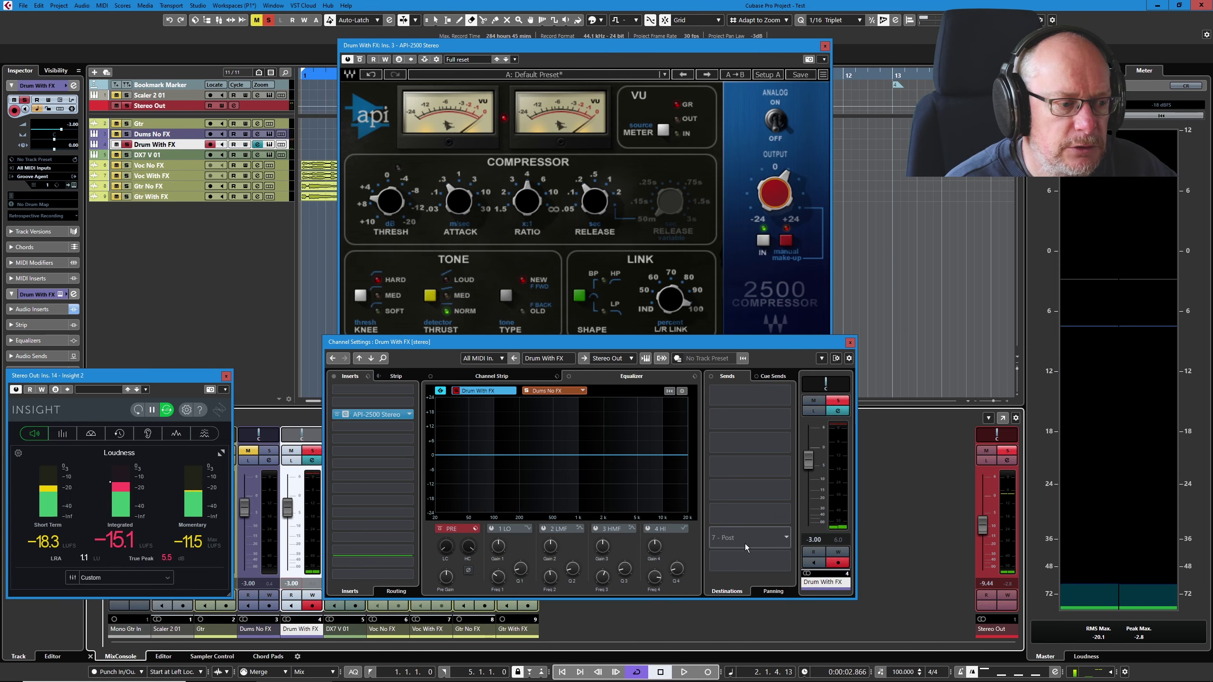
left_click(683, 672)
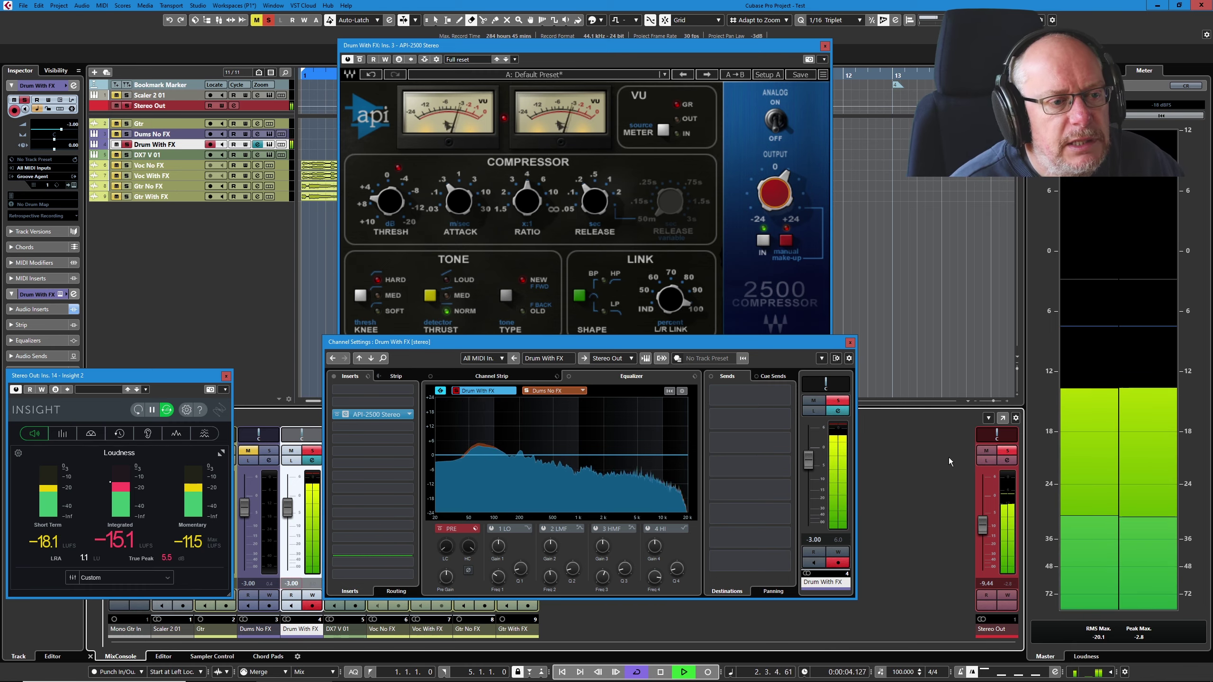
left_click_drag(983, 529, 982, 552)
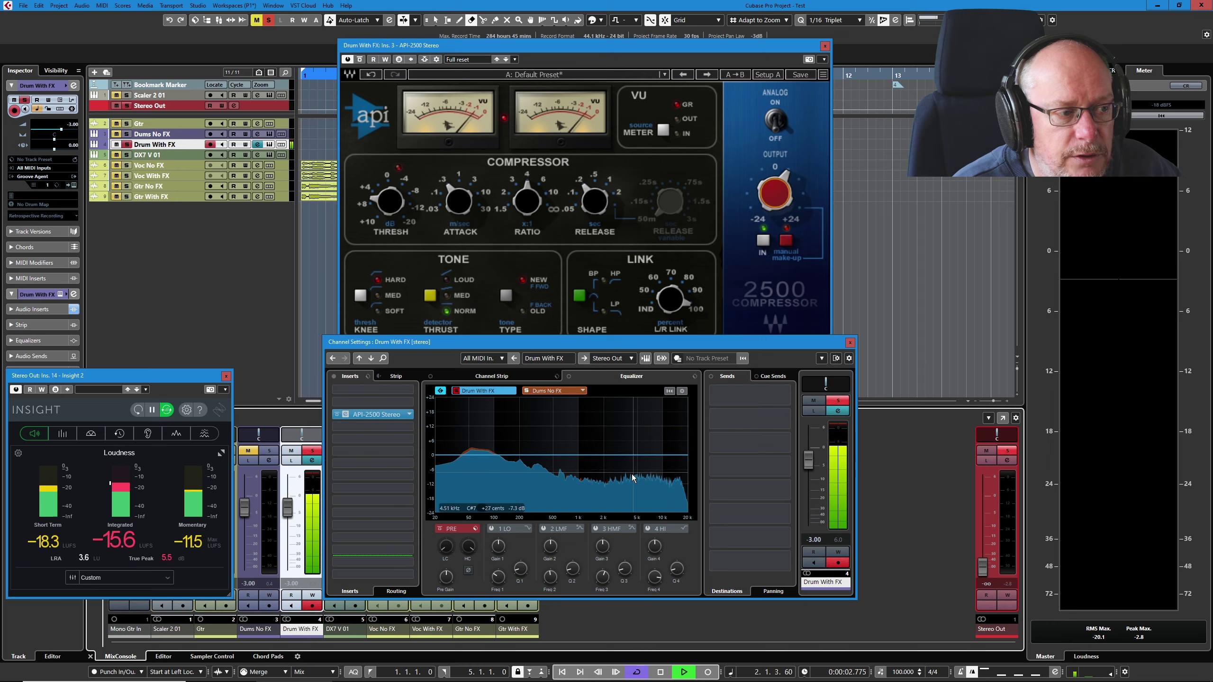
Step: Audition Dums No FX and Drum With FX in turn with Stereo Out at -7.42 dB, and silence the output fader again
left_click(556, 391)
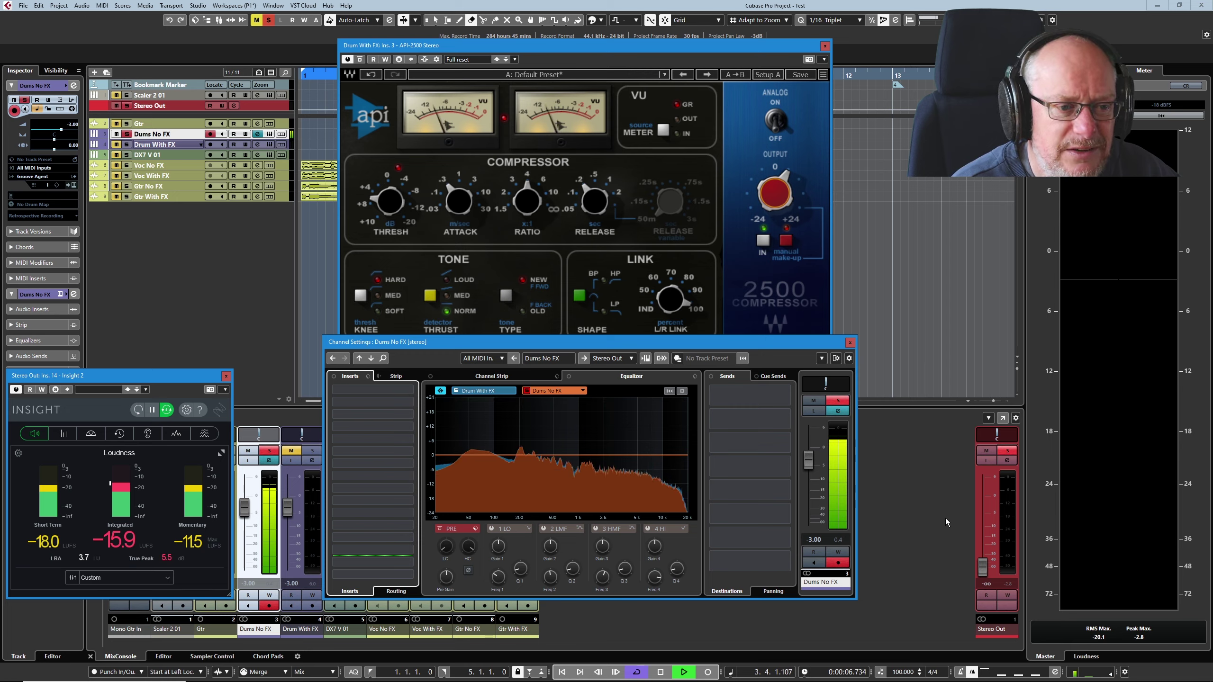
left_click_drag(982, 566, 988, 519)
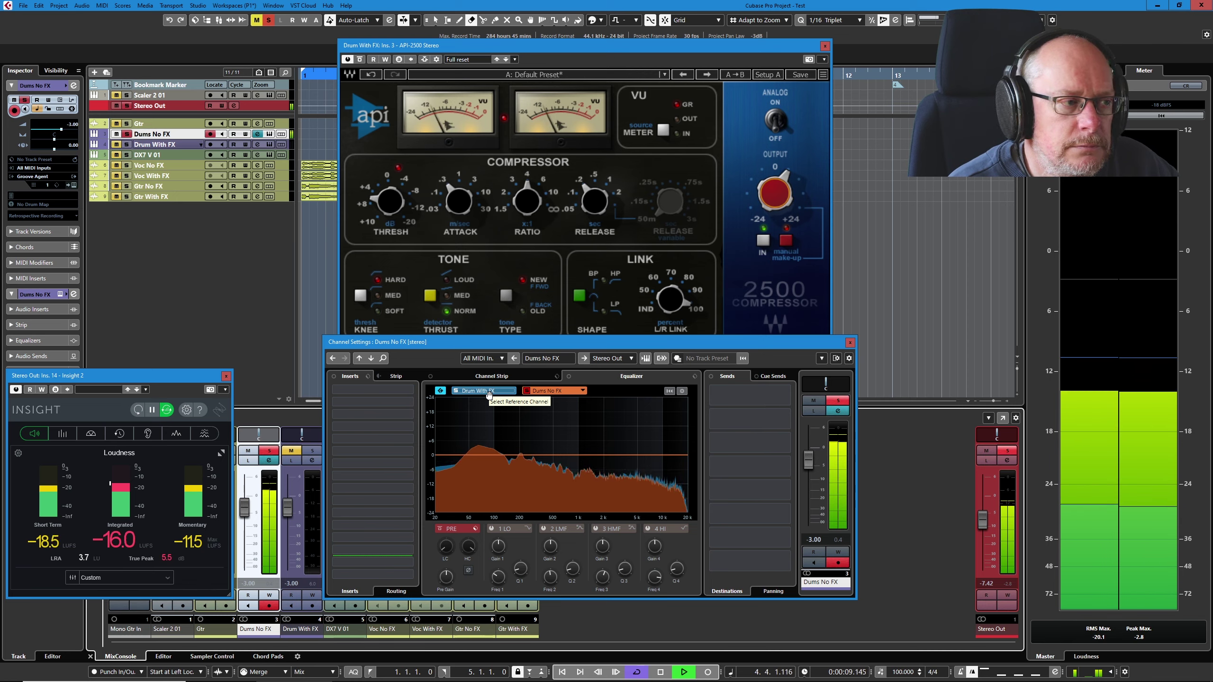
key("Down")
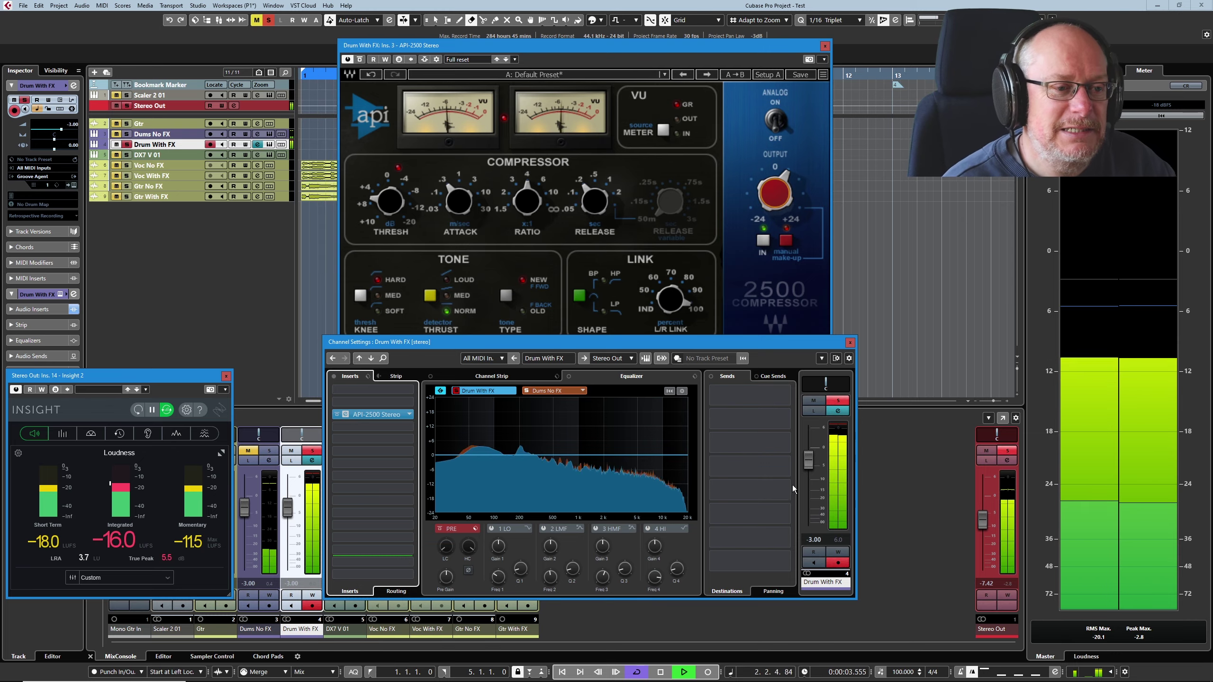
left_click_drag(979, 521, 973, 590)
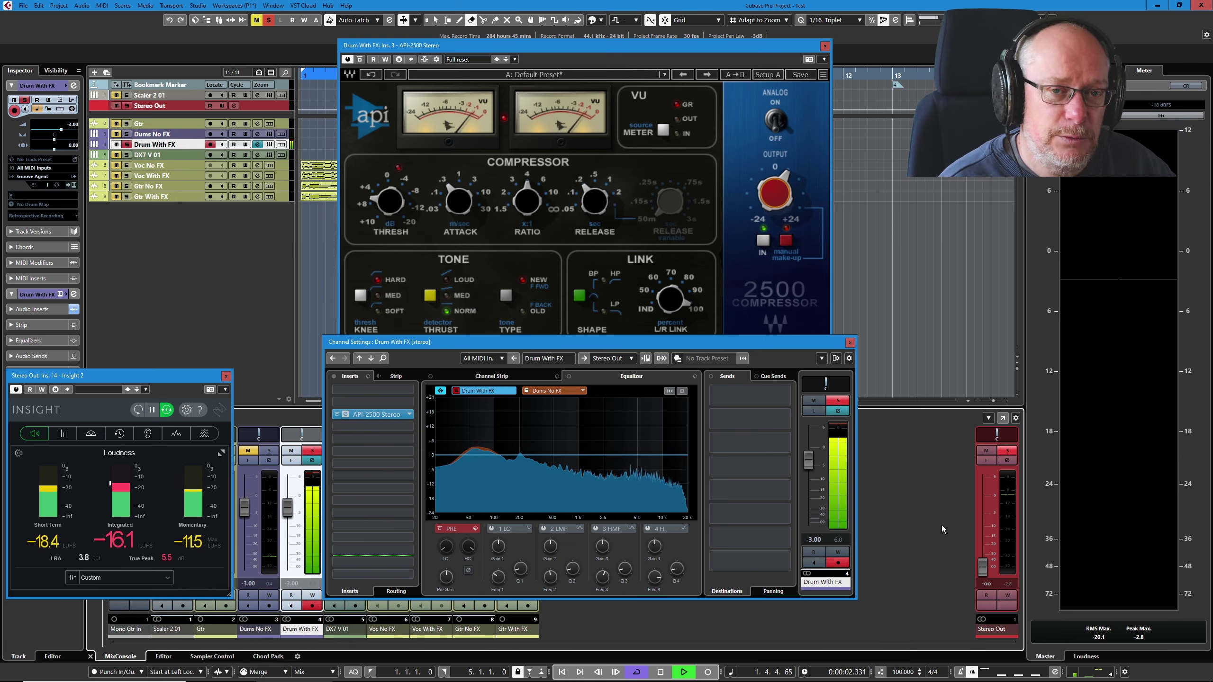
Step: Alternate between Drum With FX and Dums No FX with Stereo Out at -8.49 dB, and lower the fader fully
left_click_drag(982, 568, 975, 521)
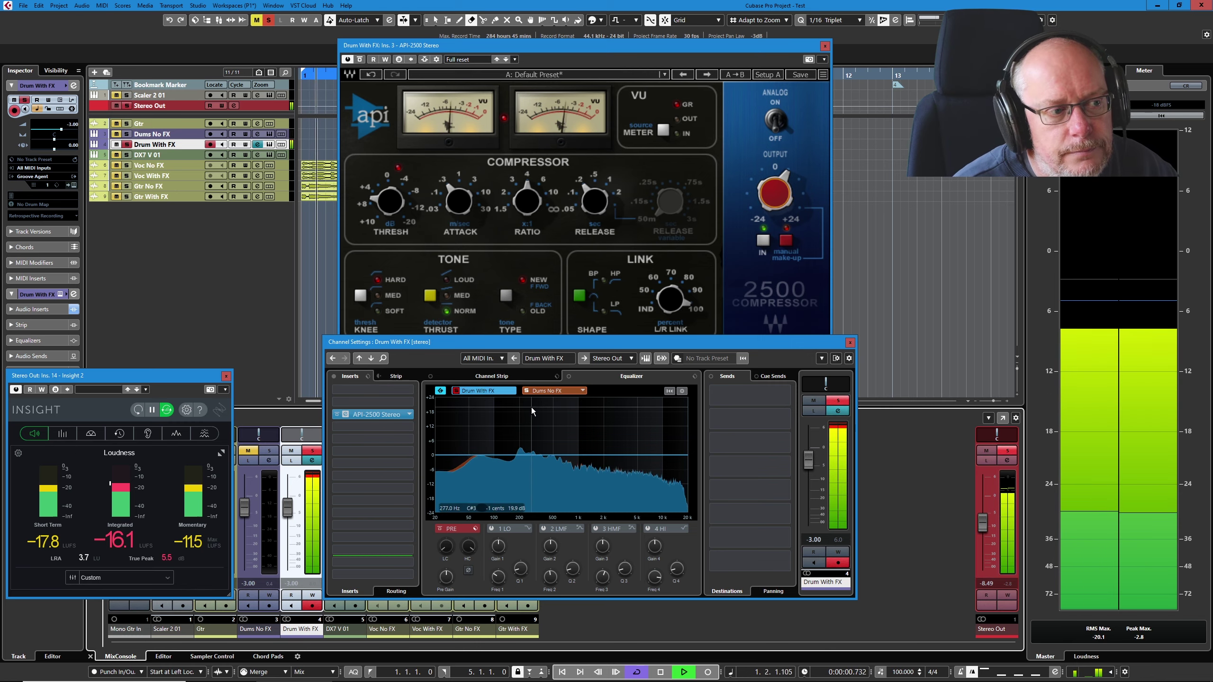
left_click(553, 392)
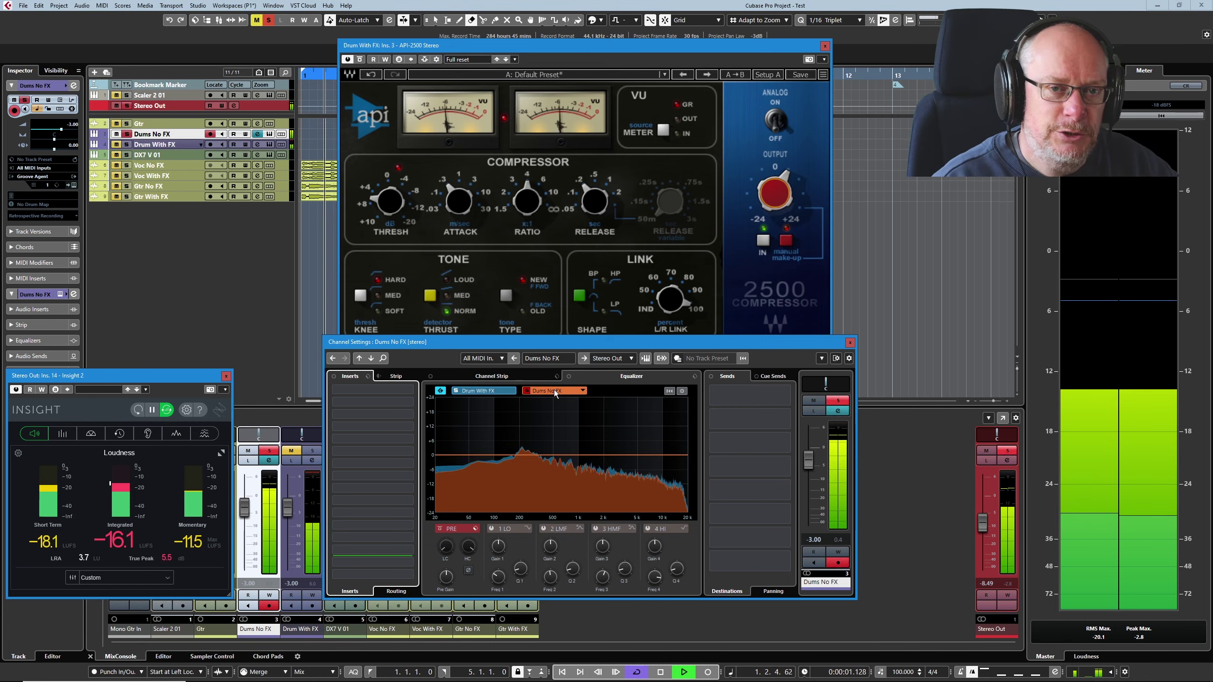
left_click(492, 391)
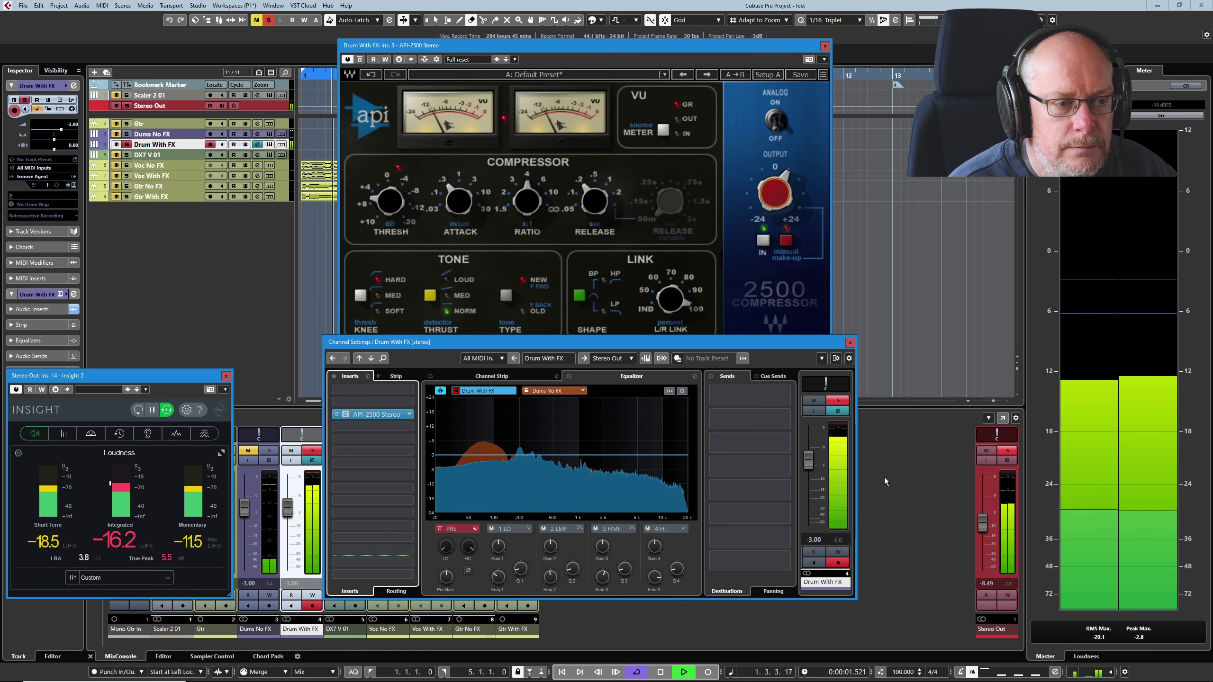
left_click_drag(982, 524, 980, 572)
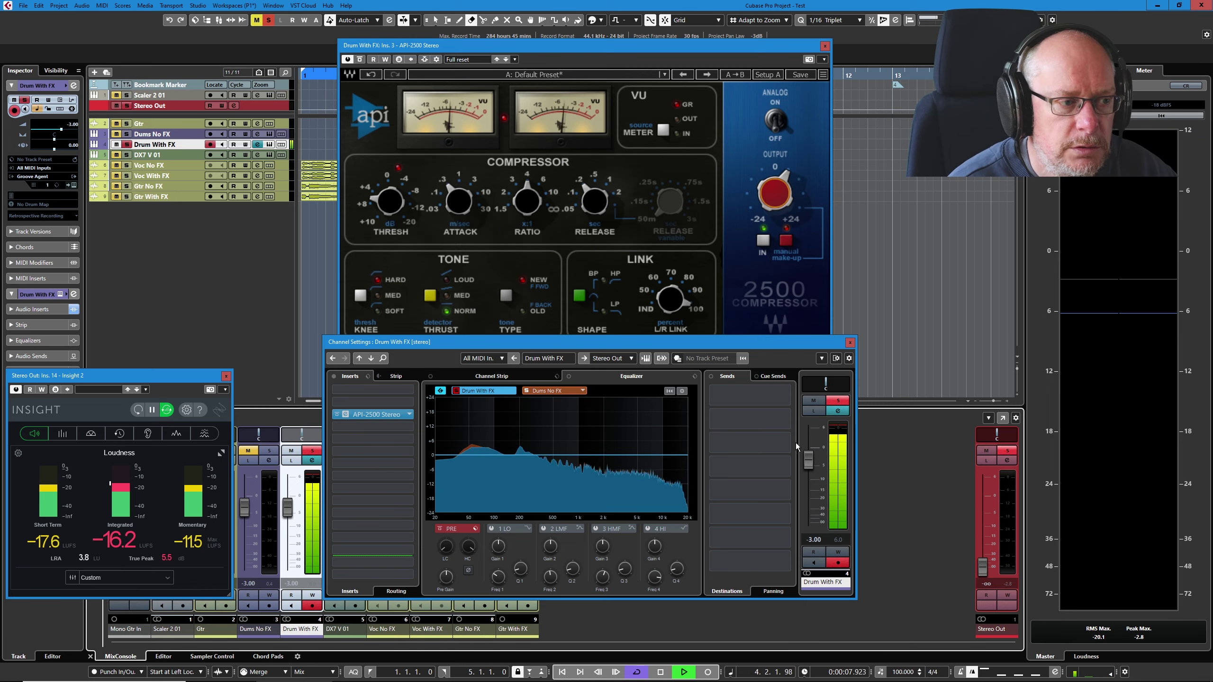
Step: Listen to Drum With FX followed by Dums No FX with Stereo Out at -9.25 dB, and mute the output with its fader
left_click_drag(982, 567, 987, 527)
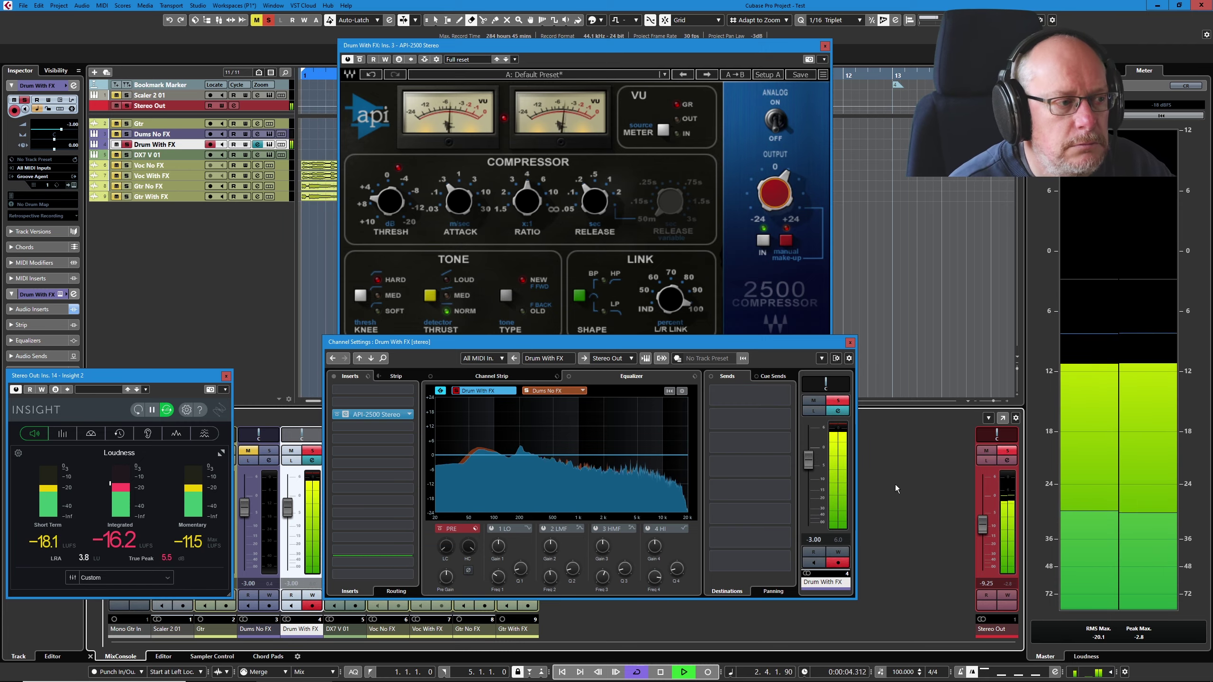
left_click(548, 391)
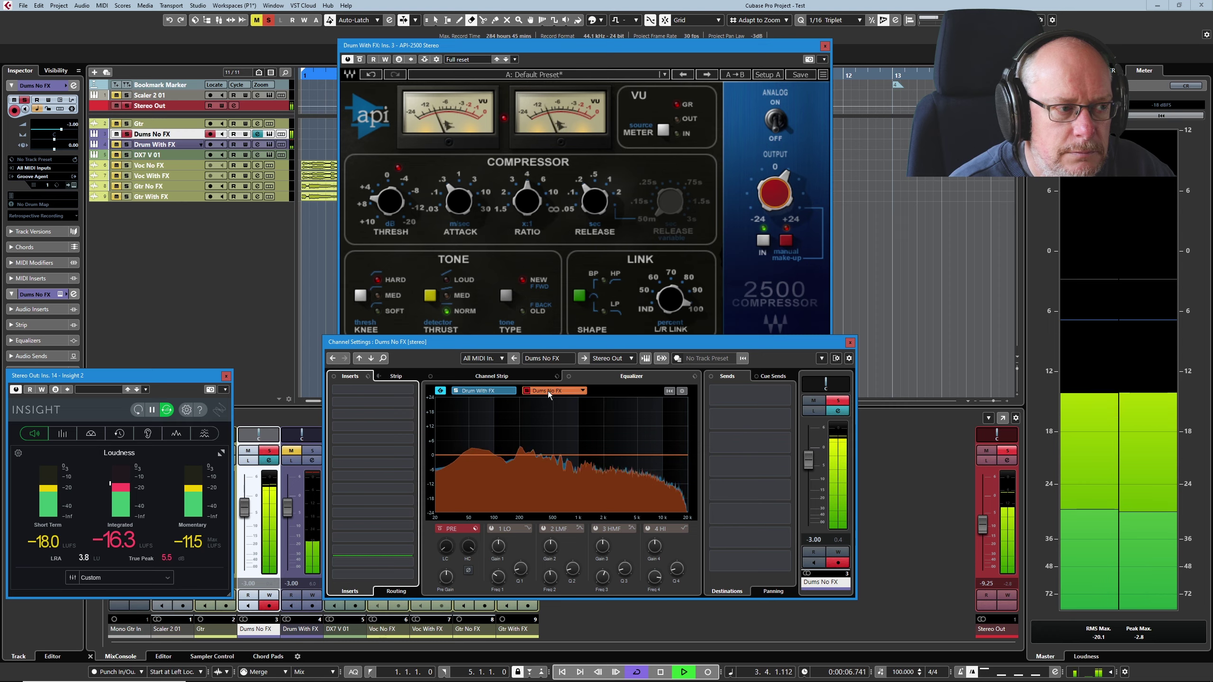
left_click_drag(986, 529, 978, 574)
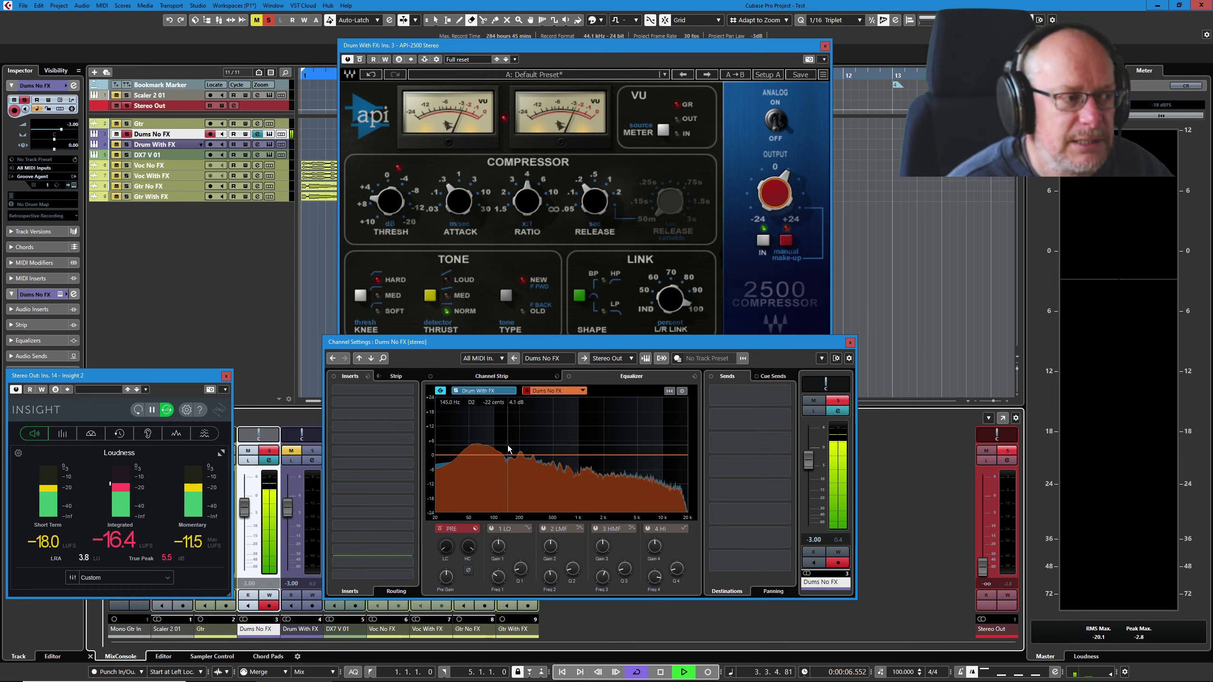
Step: Raise Stereo Out to -7.24 dB, compare Dums No FX with Drum With FX, and stop playback
left_click_drag(983, 567, 988, 526)
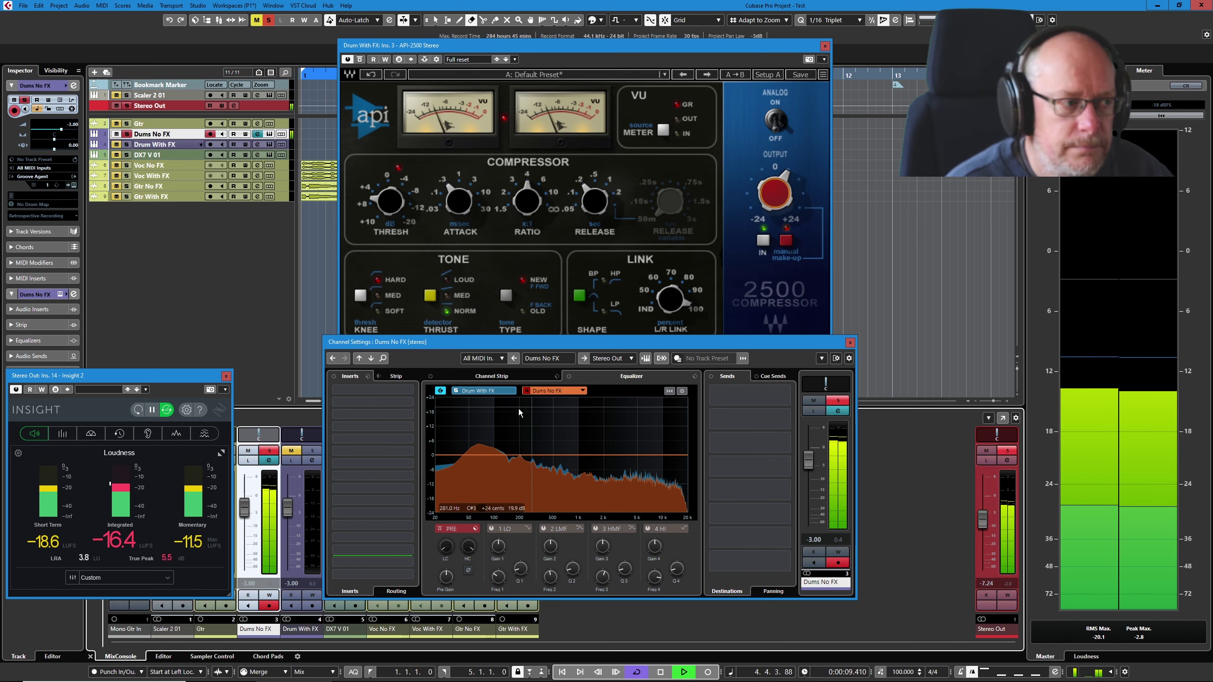
left_click(484, 392)
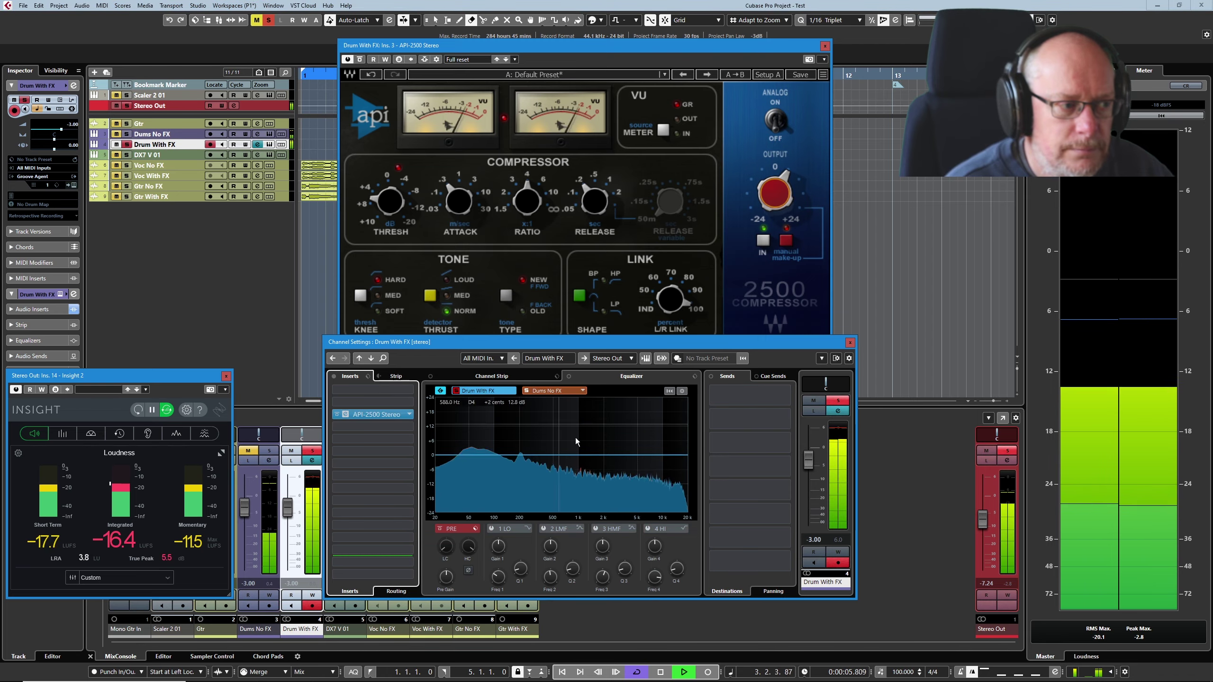
left_click(660, 672)
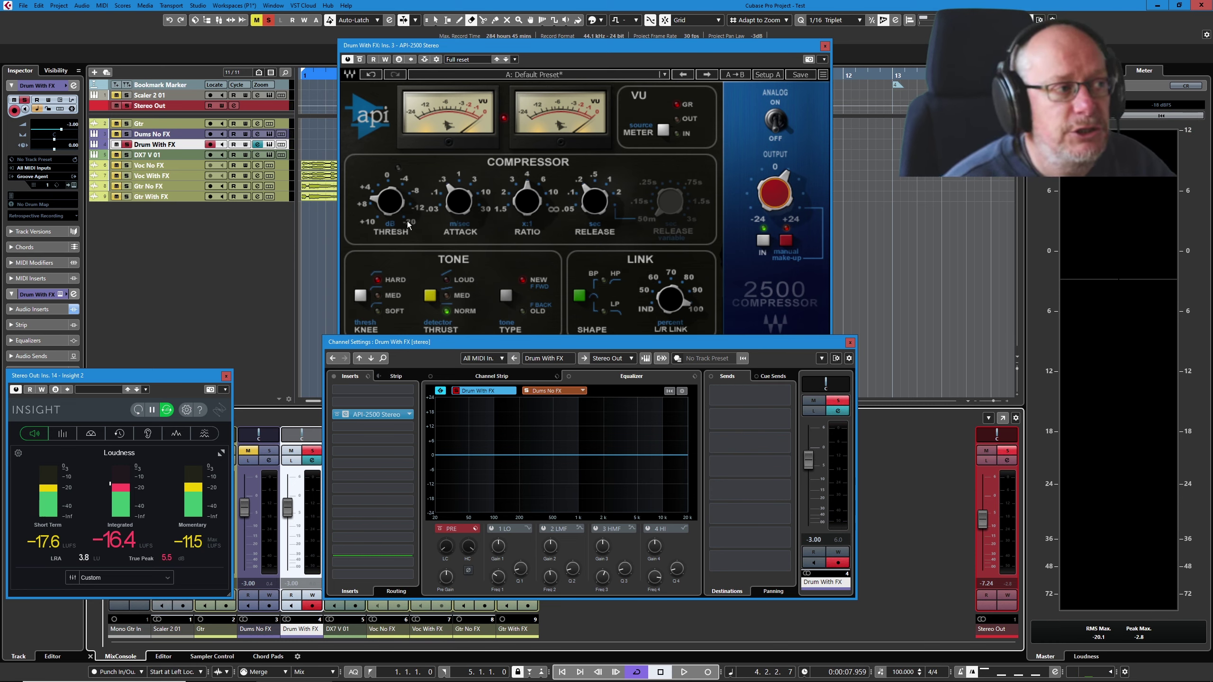
left_click(385, 201)
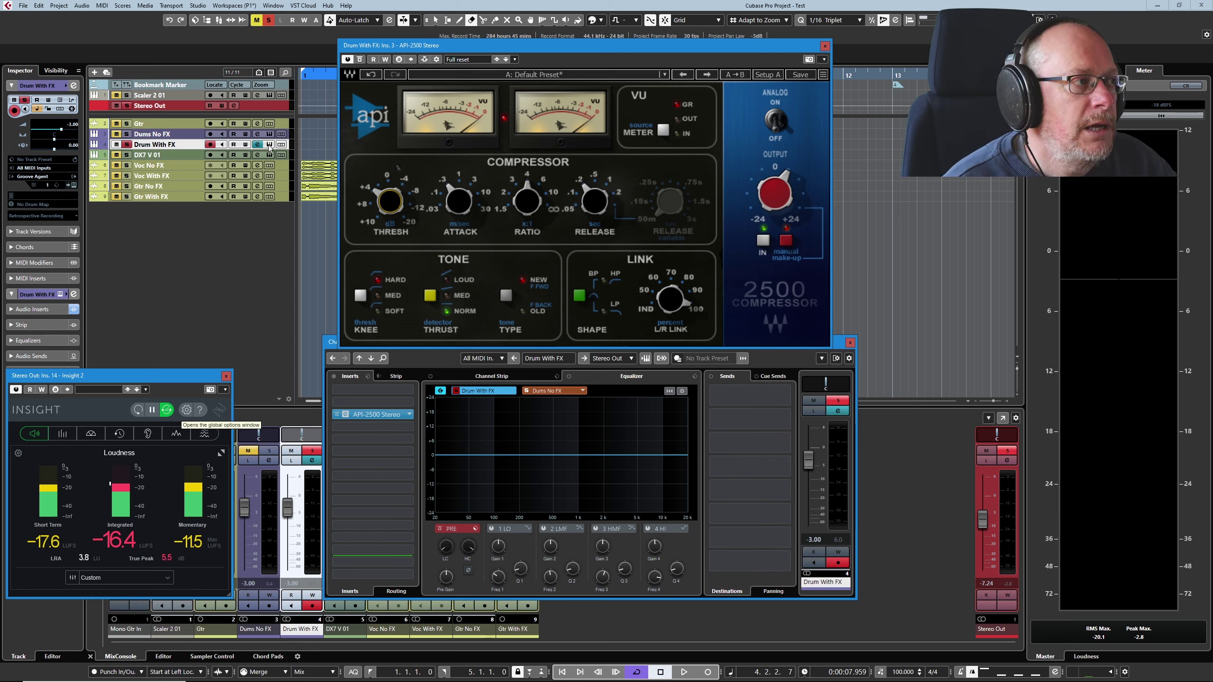
Step: Set Stereo Out's FabFilter Pro-Q 3 low cut to about 160 Hz and high cut to about 886 Hz, and close the plug-in
left_click(233, 106)
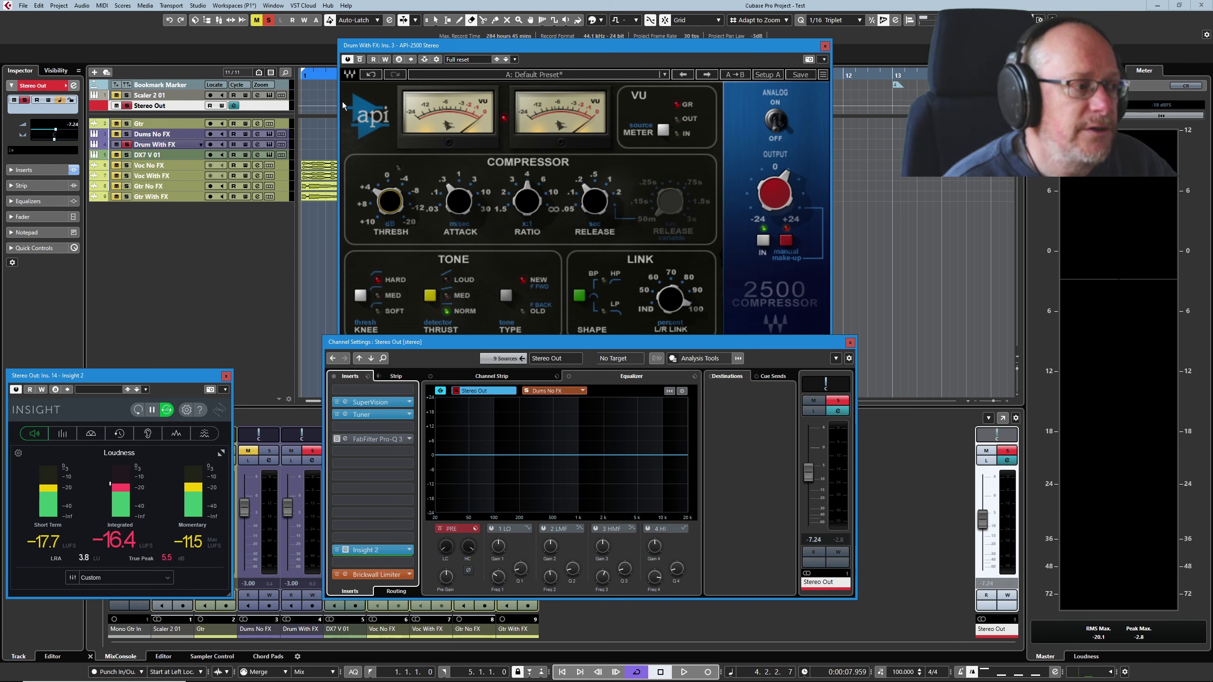
left_click(372, 438)
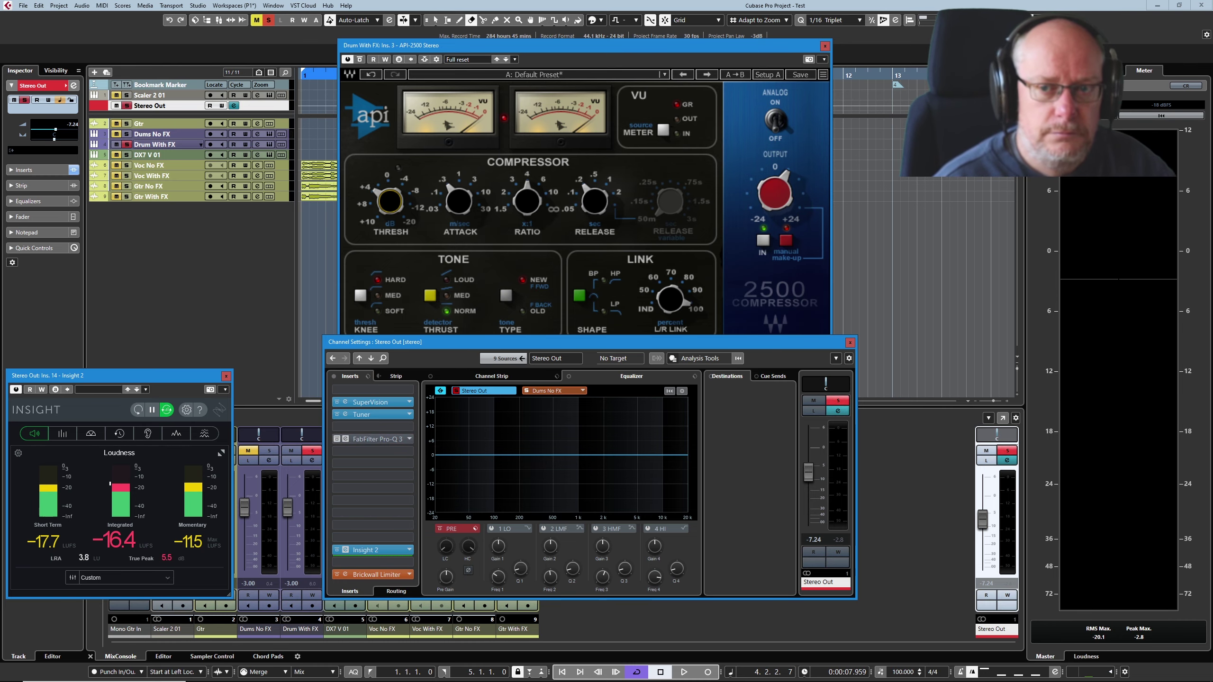
left_click(470, 287)
left_click_drag(490, 301, 429, 305)
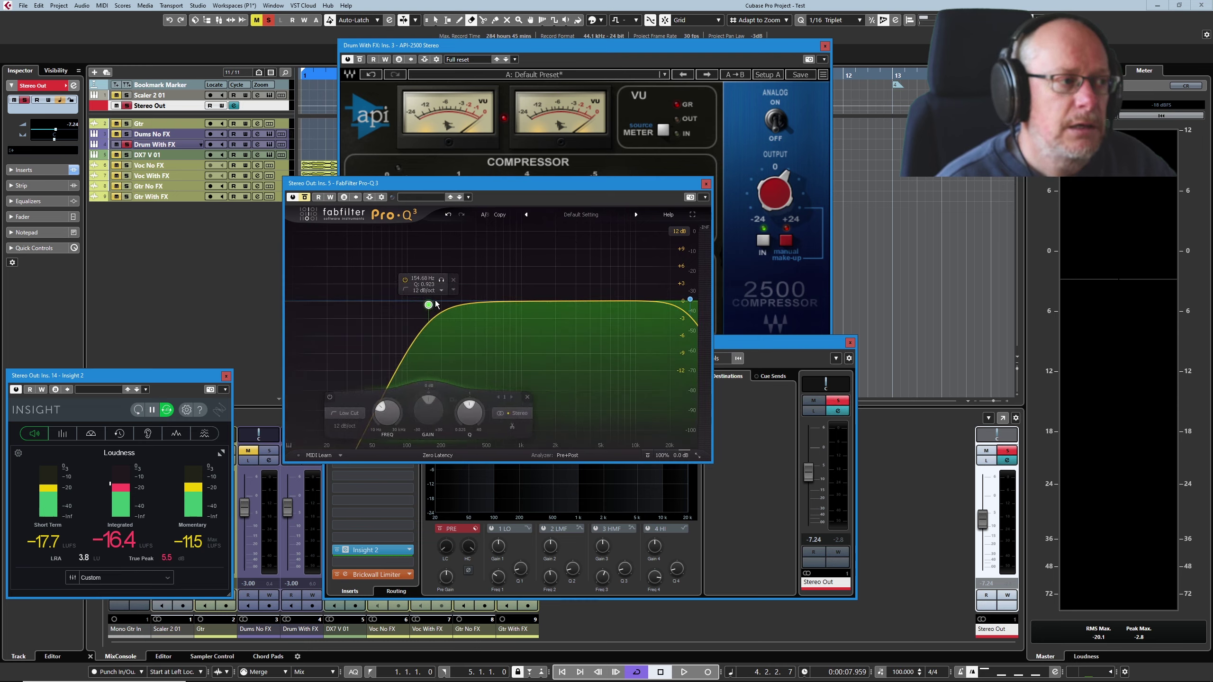
left_click_drag(691, 301, 514, 297)
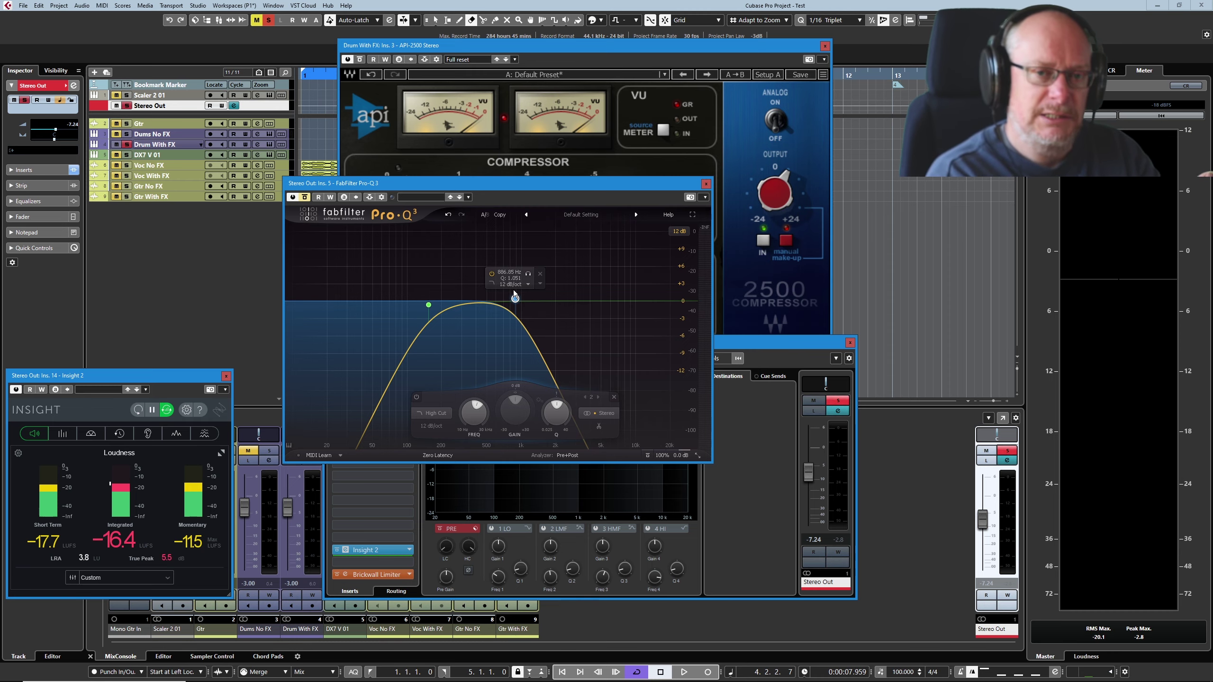
left_click(706, 184)
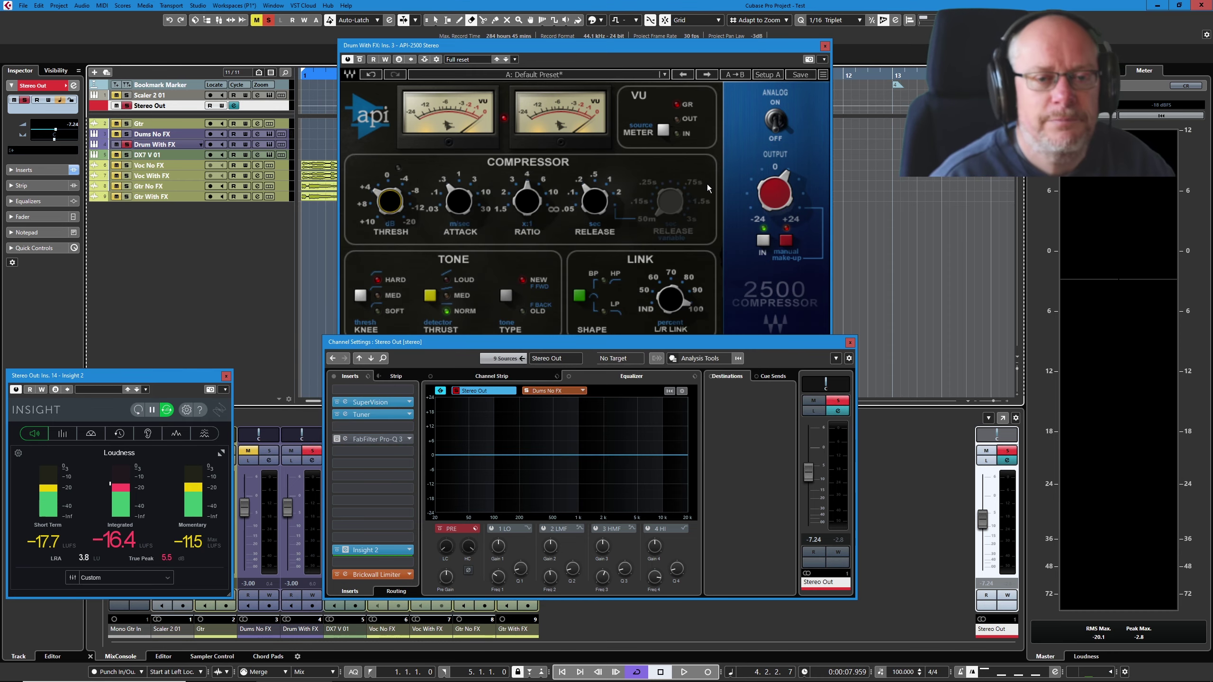